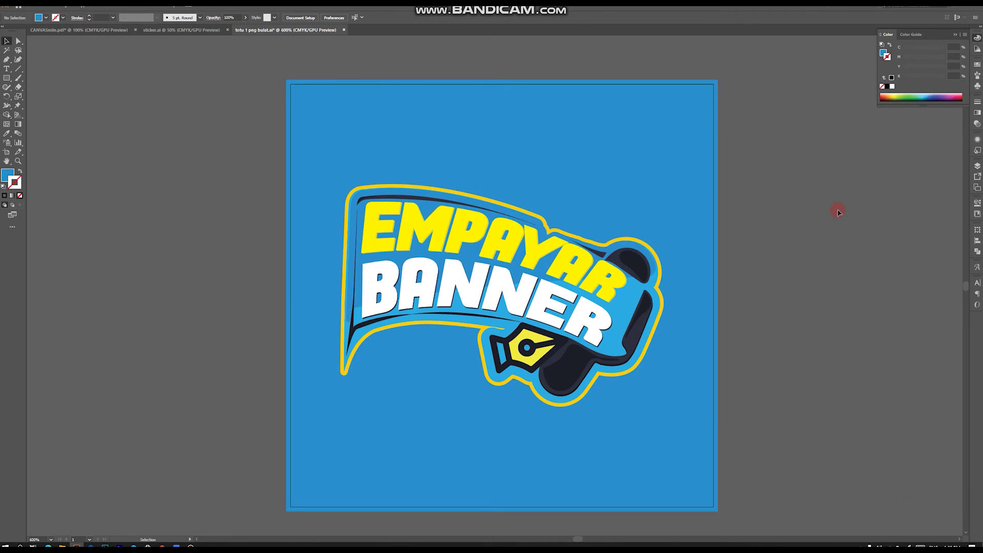
# Inspect the artboard's width and height values and its proportion constraint using the Artboard tool.
pyautogui.scroll(-2, 819, 212)
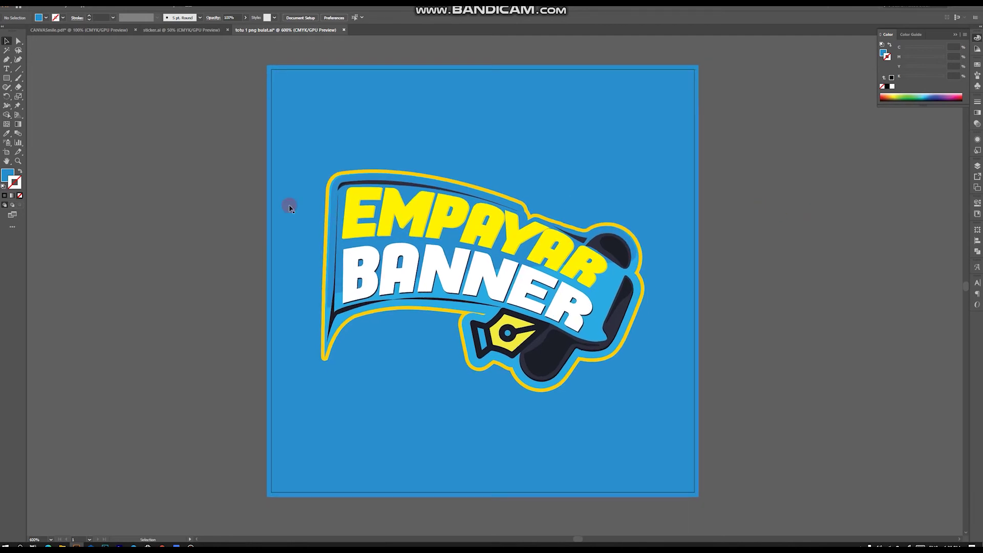
pyautogui.click(6, 153)
pyautogui.click(151, 195)
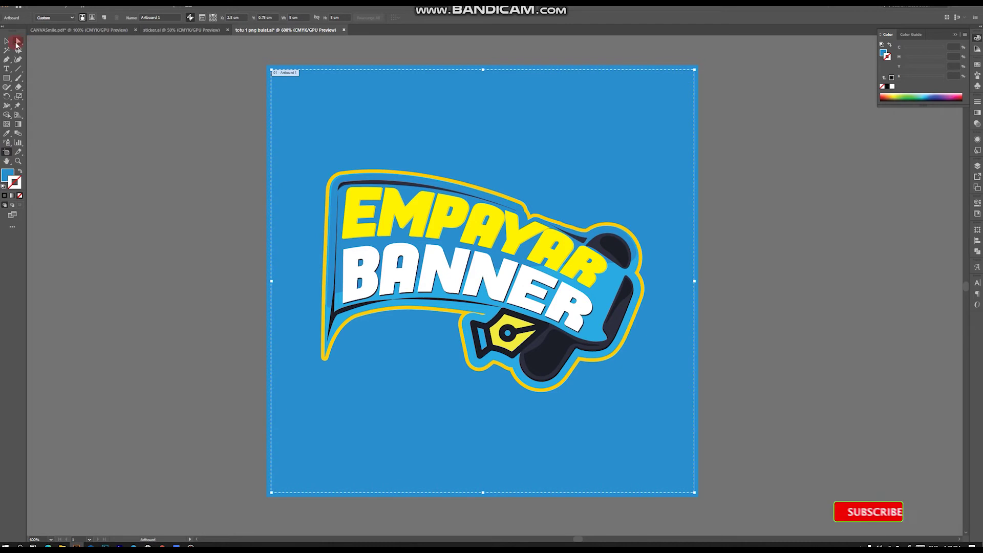
pyautogui.press('v')
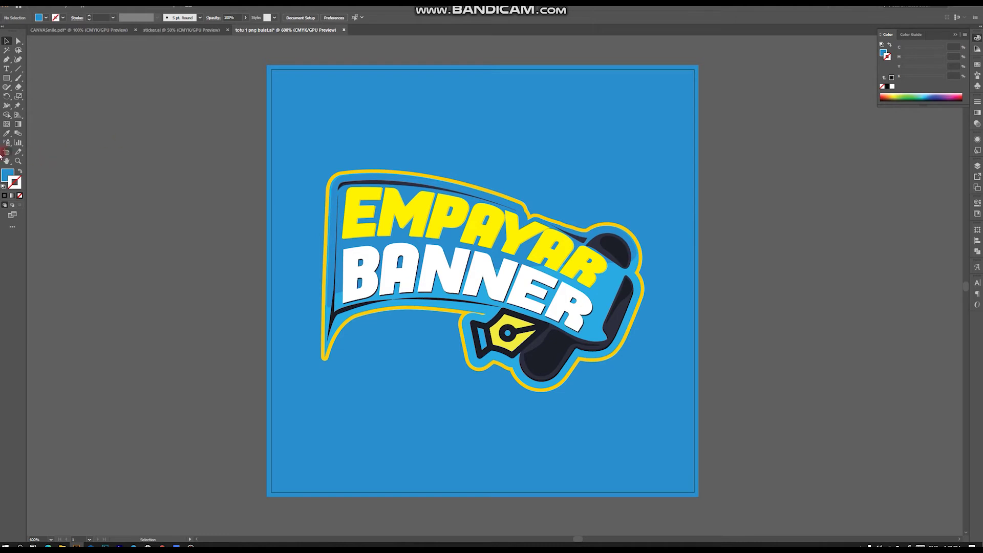
pyautogui.click(7, 152)
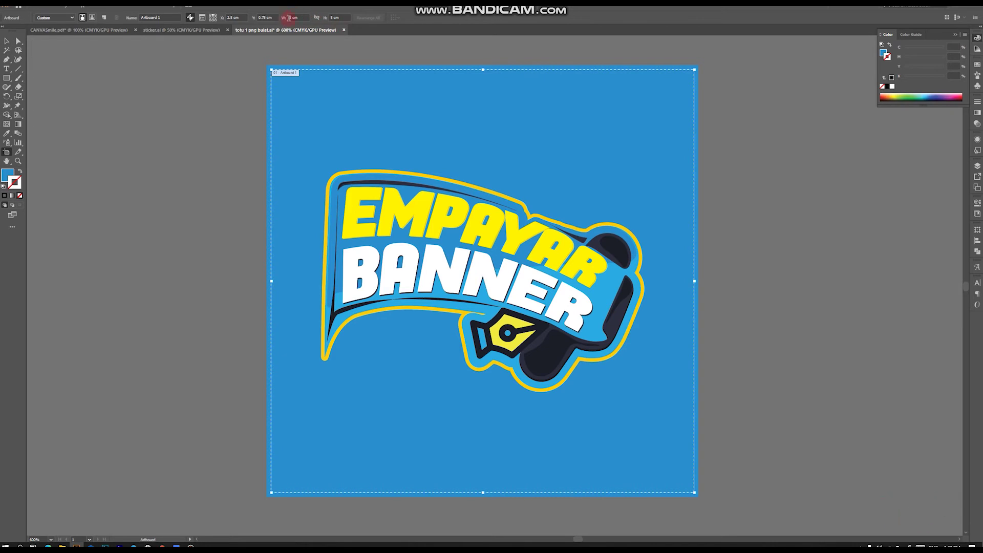
pyautogui.click(317, 18)
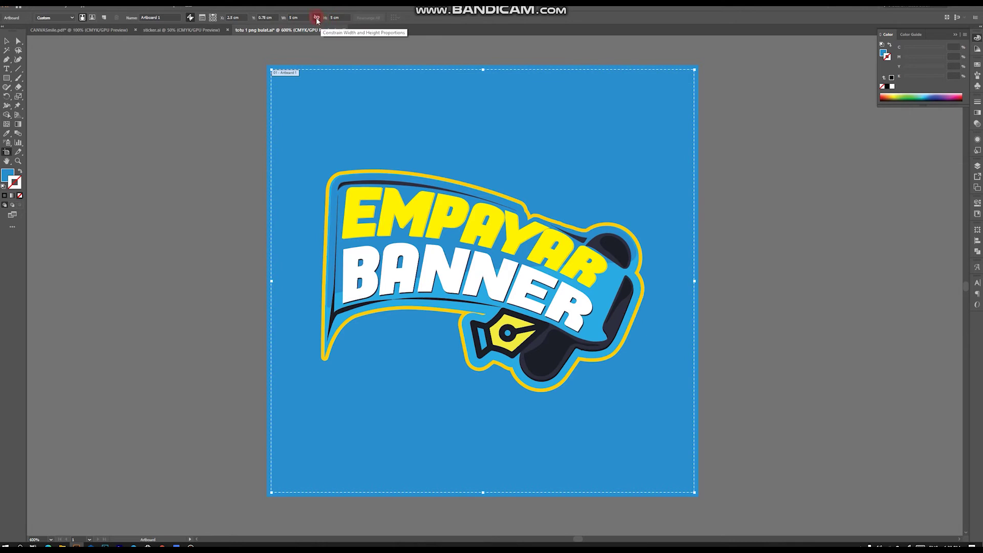
pyautogui.click(334, 16)
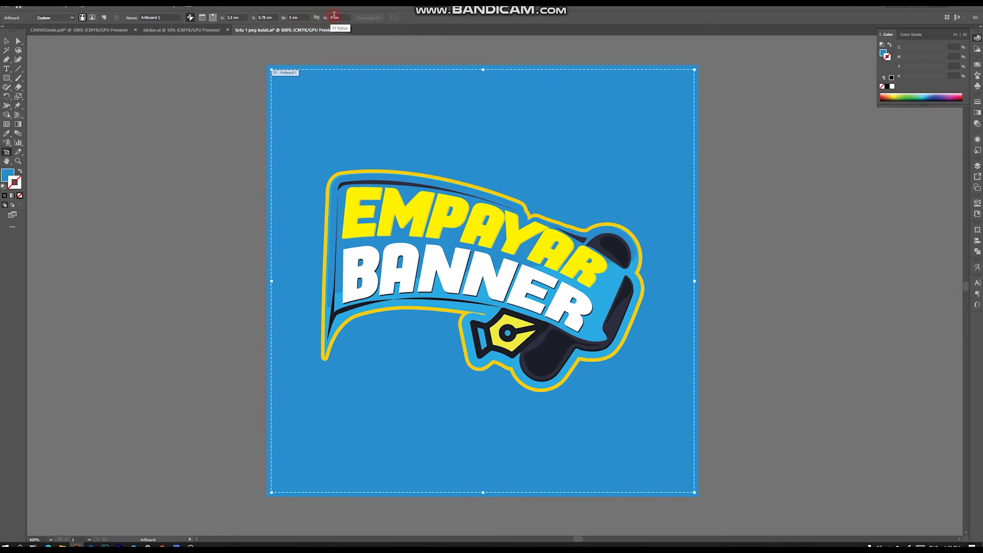
pyautogui.click(316, 19)
pyautogui.click(316, 19)
# Examine the bleed margin between the artboard's top border and the upper edge of the blue background.
pyautogui.click(273, 92)
pyautogui.scroll(2, 423, 71)
pyautogui.scroll(3, 425, 71)
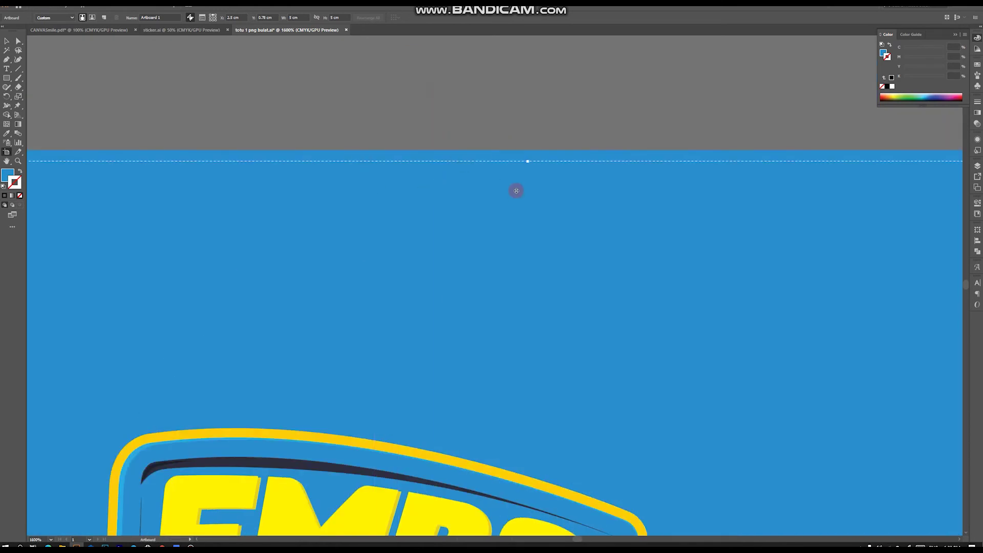
pyautogui.click(6, 41)
pyautogui.scroll(2, 466, 196)
pyautogui.scroll(-1, 410, 195)
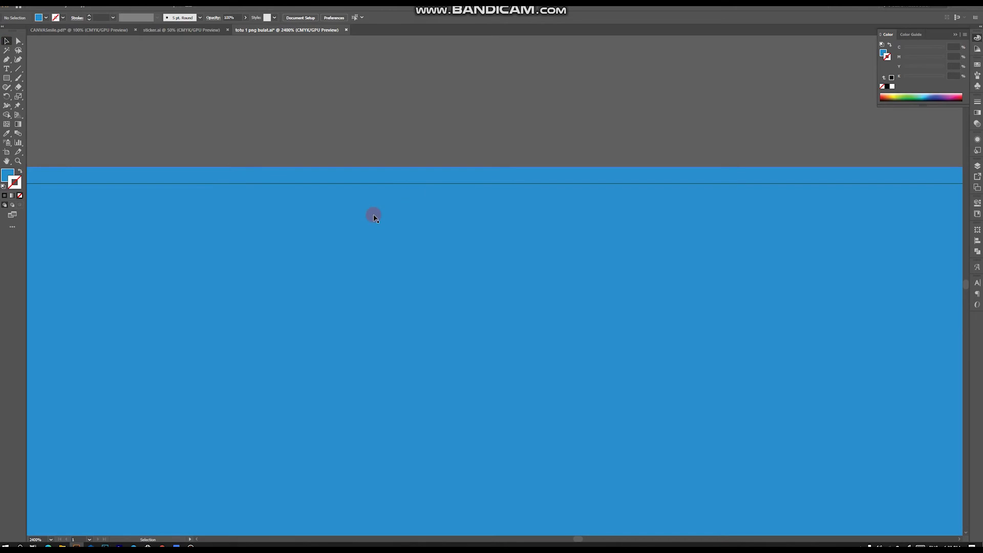
pyautogui.scroll(-2, 371, 212)
pyautogui.scroll(-1, 368, 229)
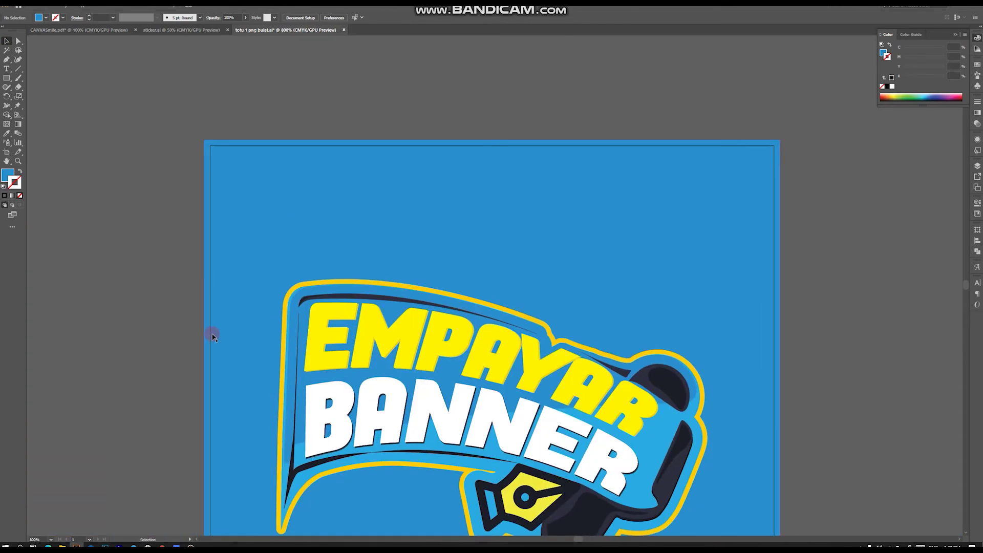
# Examine the bleed margins between the artboard border and the blue background along the left, bottom and right edges.
pyautogui.scroll(3, 214, 340)
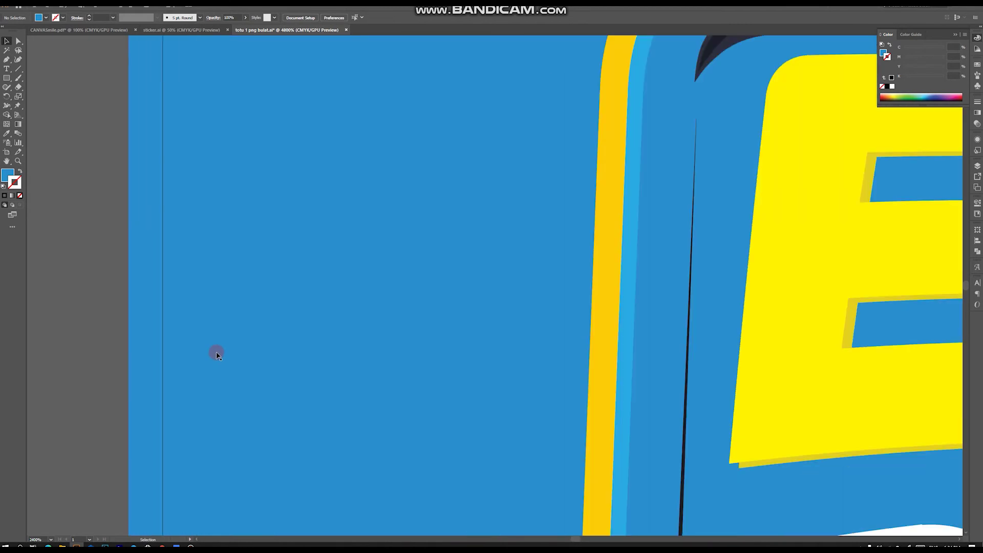
pyautogui.scroll(-5, 171, 351)
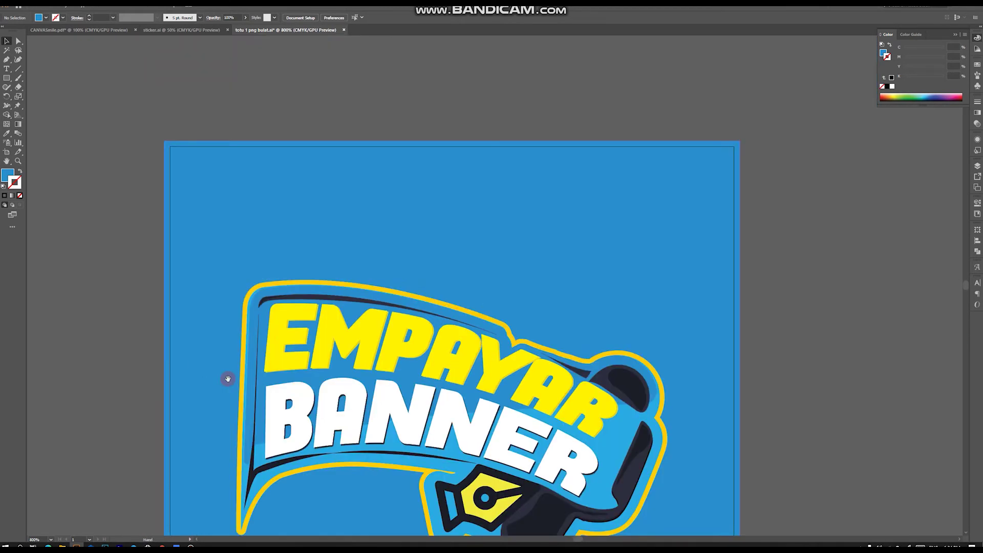
pyautogui.scroll(-3, 225, 378)
pyautogui.moveTo(325, 369); pyautogui.dragTo(329, 233)
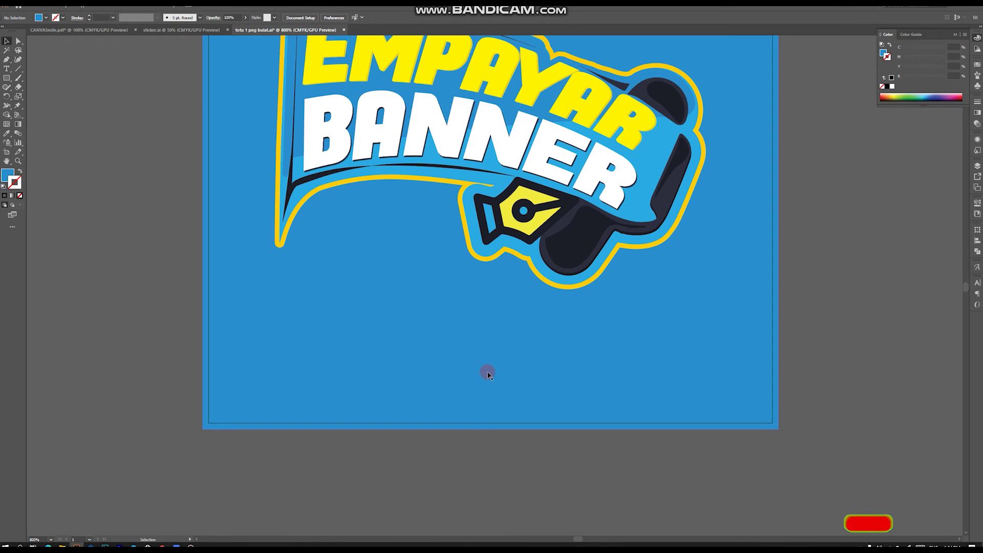
pyautogui.moveTo(515, 406); pyautogui.dragTo(512, 405)
pyautogui.hscroll(5, 756, 264)
pyautogui.scroll(2, 658, 199)
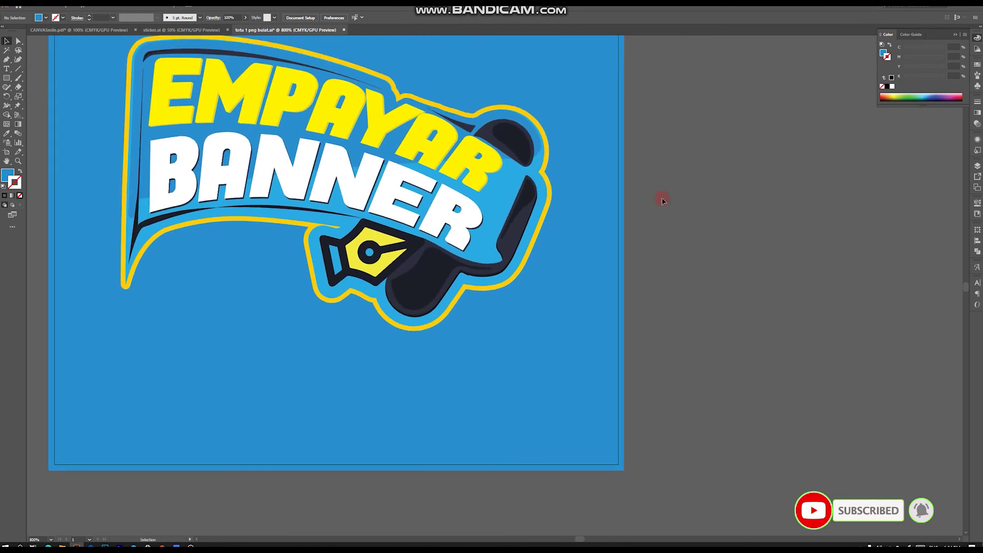
pyautogui.scroll(4, 640, 251)
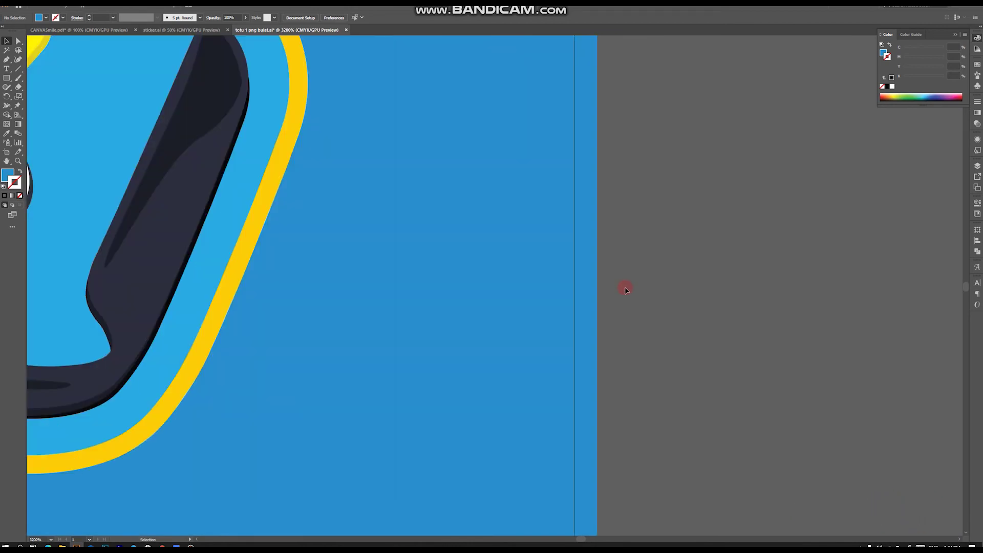
pyautogui.scroll(-3, 575, 286)
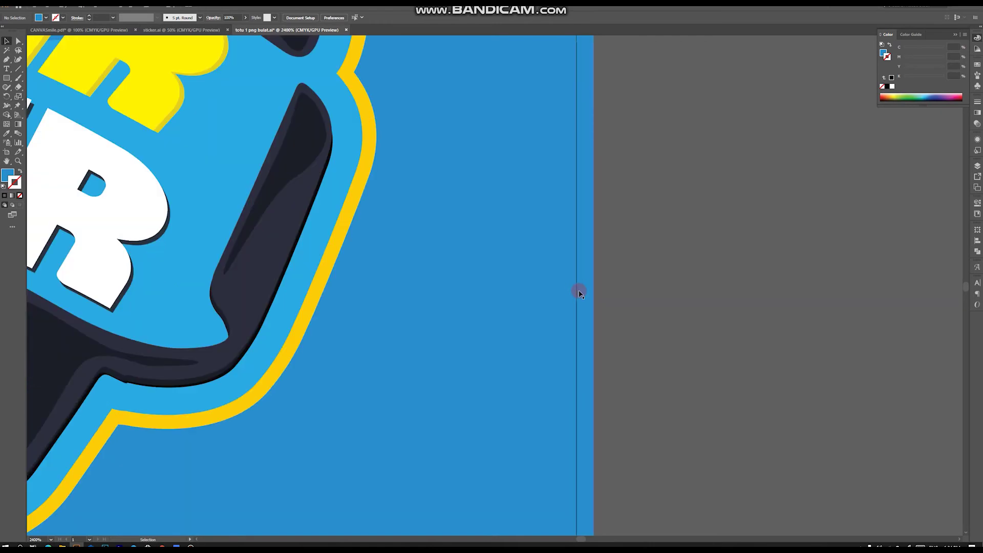
pyautogui.scroll(-1, 579, 293)
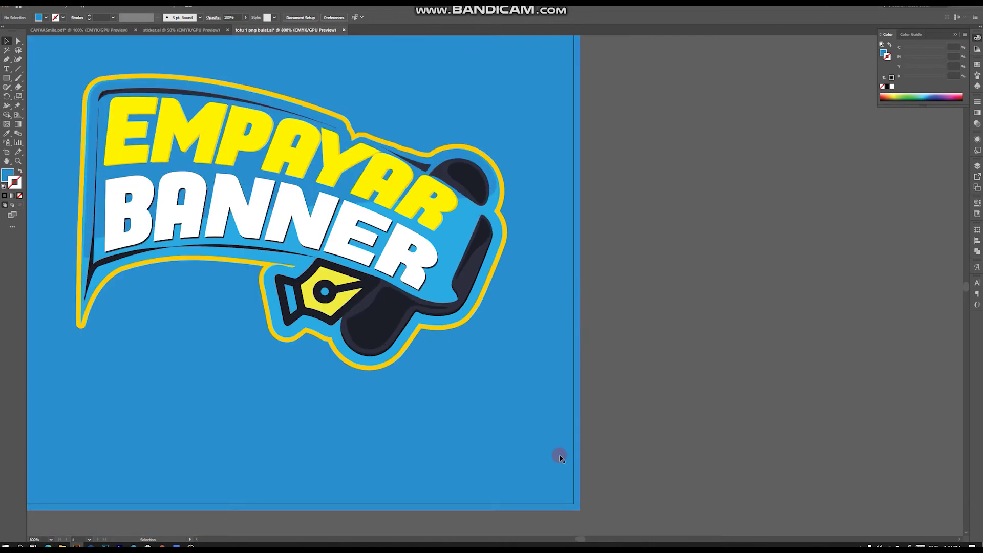
# Select the blue background rectangle to check its size against the artboard.
pyautogui.scroll(-3, 582, 362)
pyautogui.scroll(-1, 581, 362)
pyautogui.click(494, 145)
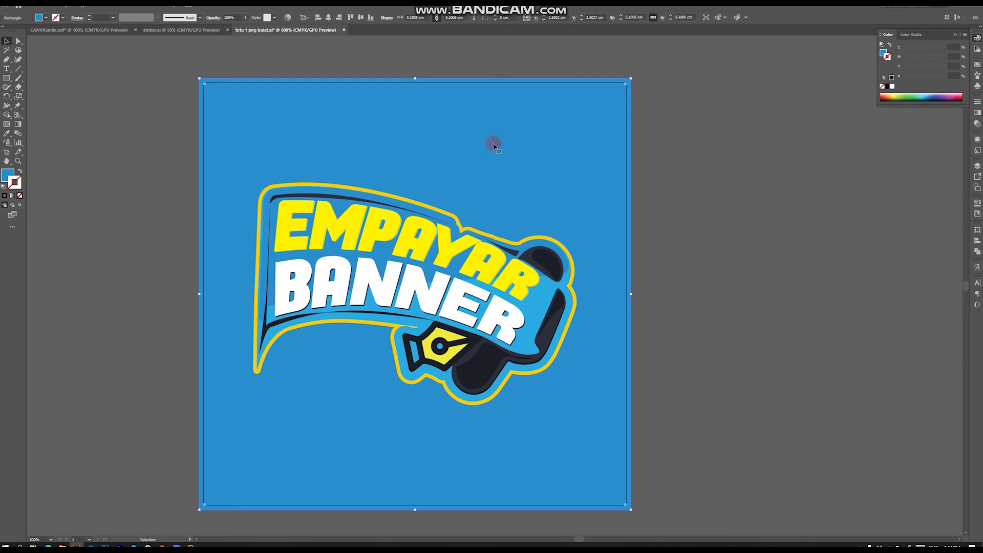
pyautogui.moveTo(459, 147); pyautogui.dragTo(529, 136)
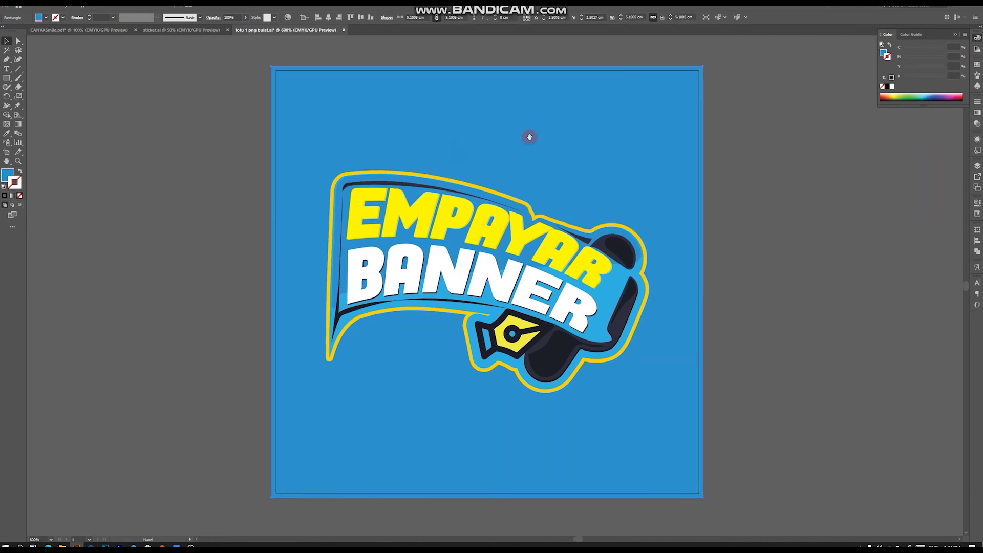
# Start an Export As of the sticker artwork and choose the "cara save" folder as the destination.
pyautogui.click(35, 7)
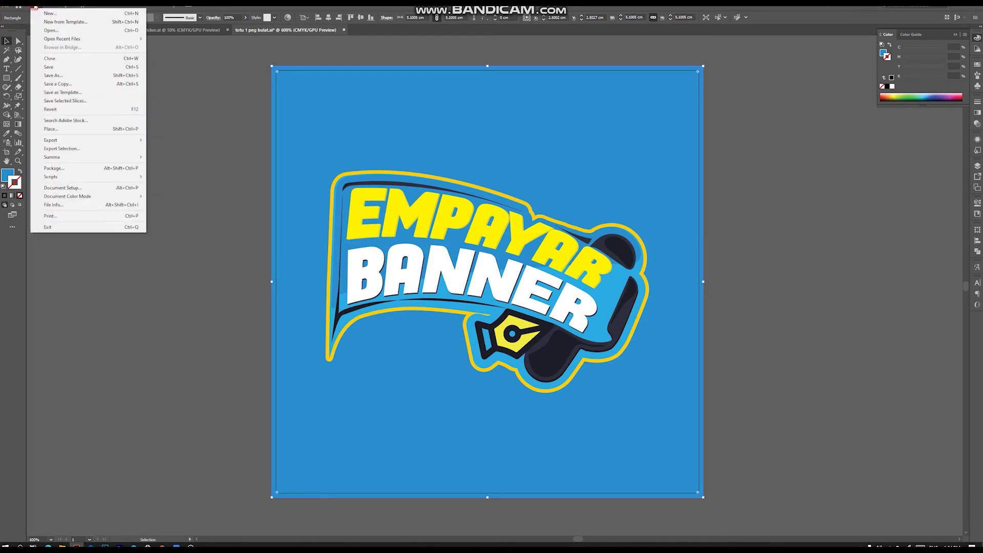
pyautogui.moveTo(126, 145)
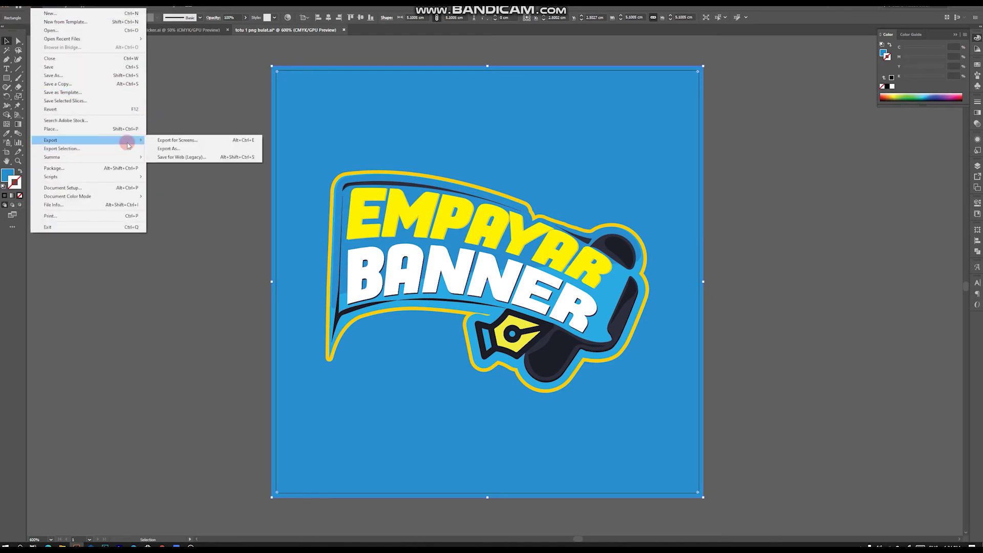
pyautogui.click(172, 149)
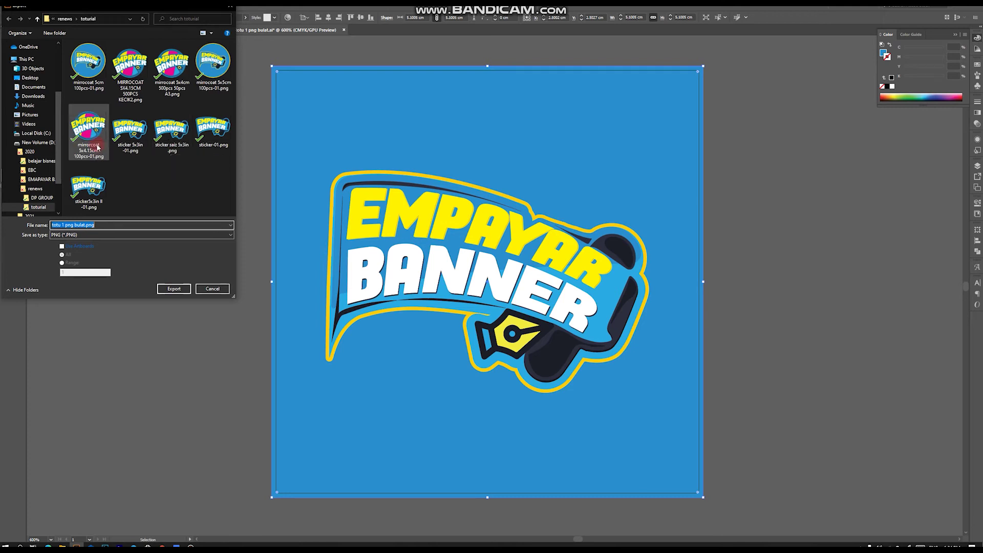
pyautogui.scroll(2, 39, 109)
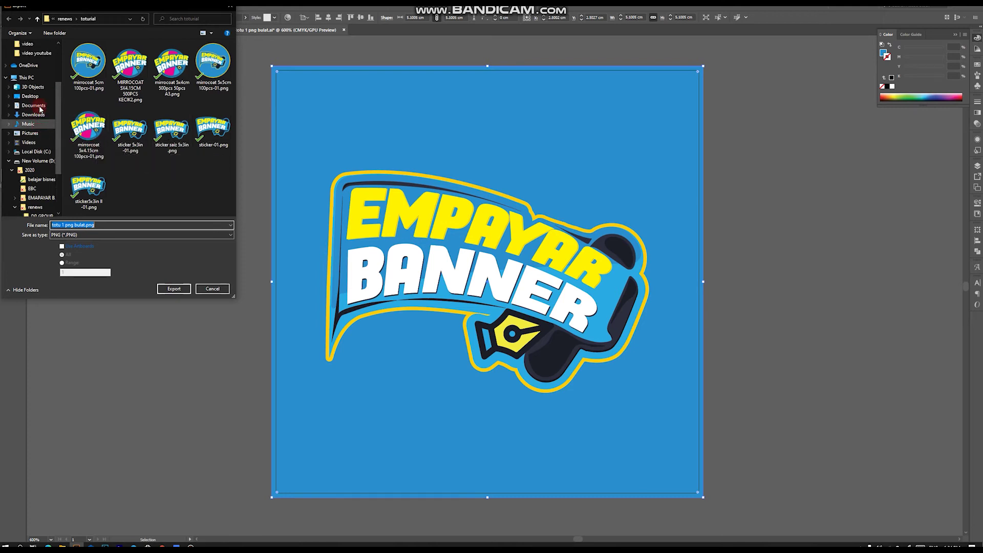
pyautogui.scroll(1, 39, 109)
pyautogui.click(32, 64)
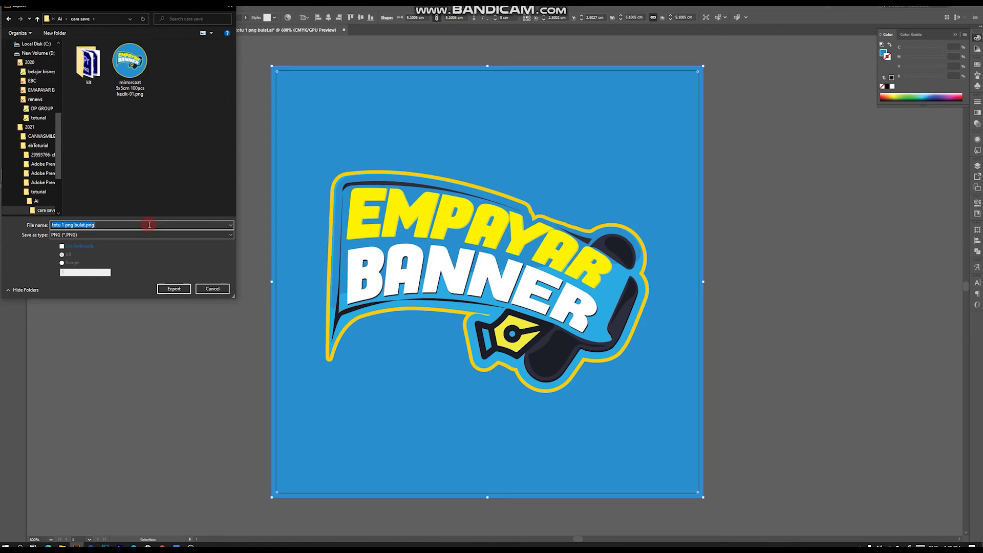
# Name the export file "white pp 5x5cm 100pcs kecik".
pyautogui.write('wh')
pyautogui.write('ite pp')
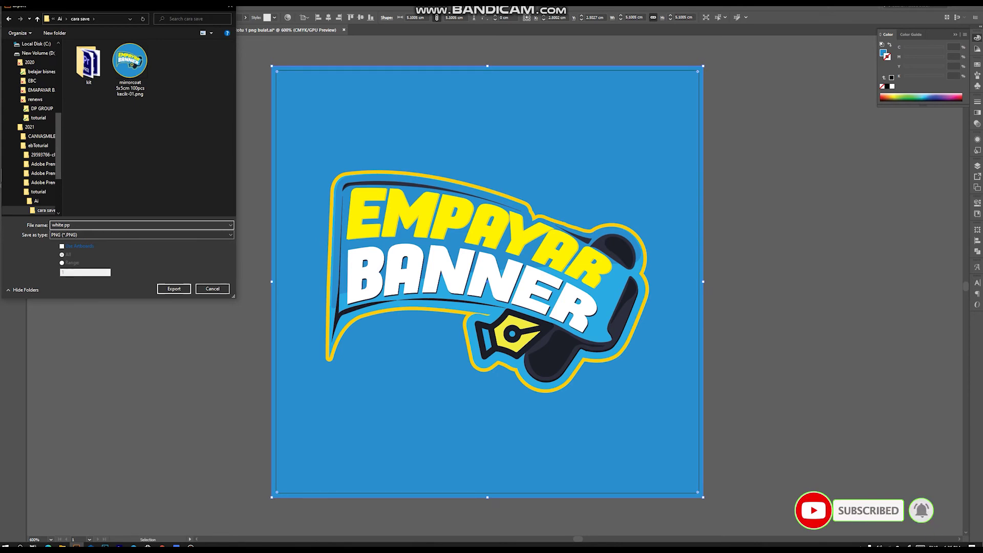
pyautogui.write('5x5cm')
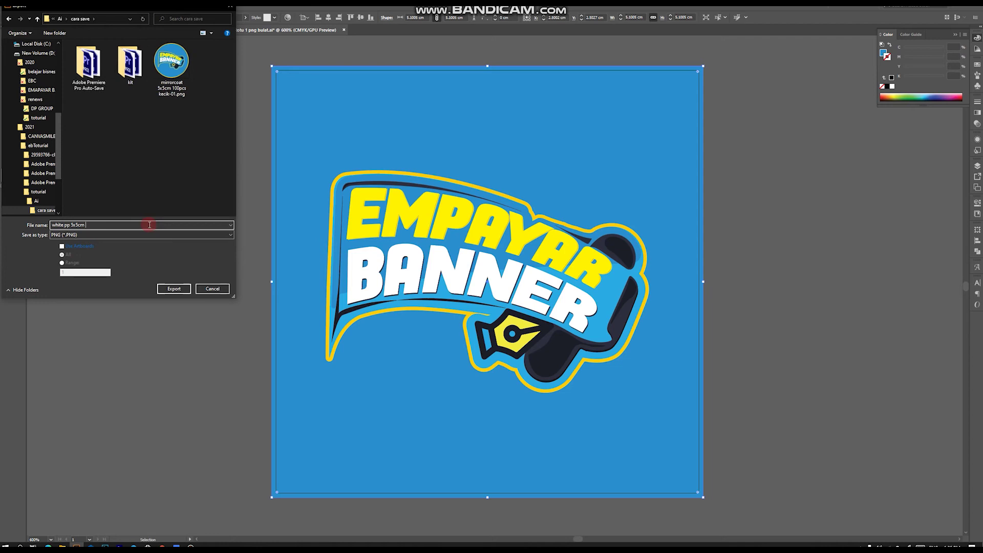
pyautogui.write('100pcs kecik')
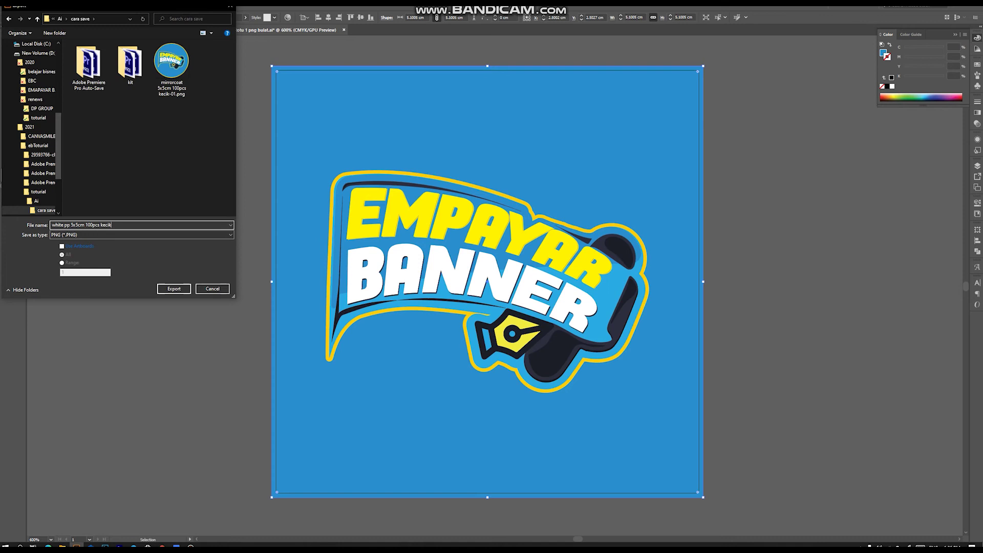
# Set the export file type to JPEG (*.JPG) and enable Use Artboards.
pyautogui.click(124, 235)
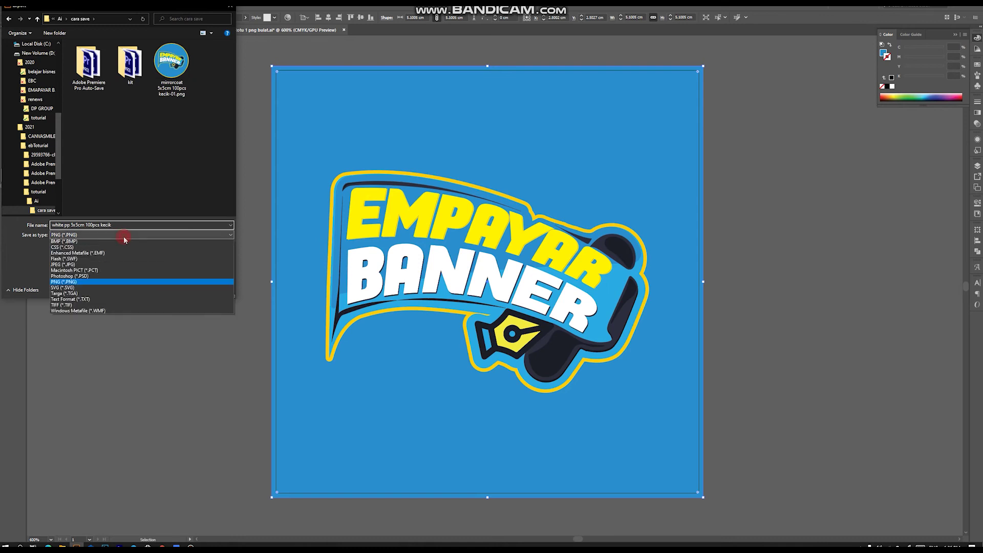
pyautogui.click(106, 278)
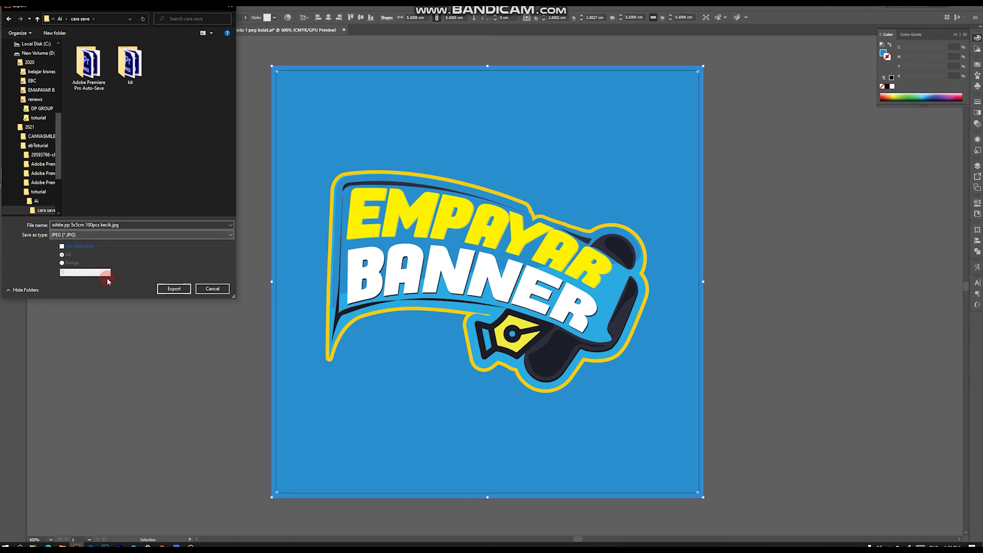
pyautogui.click(94, 237)
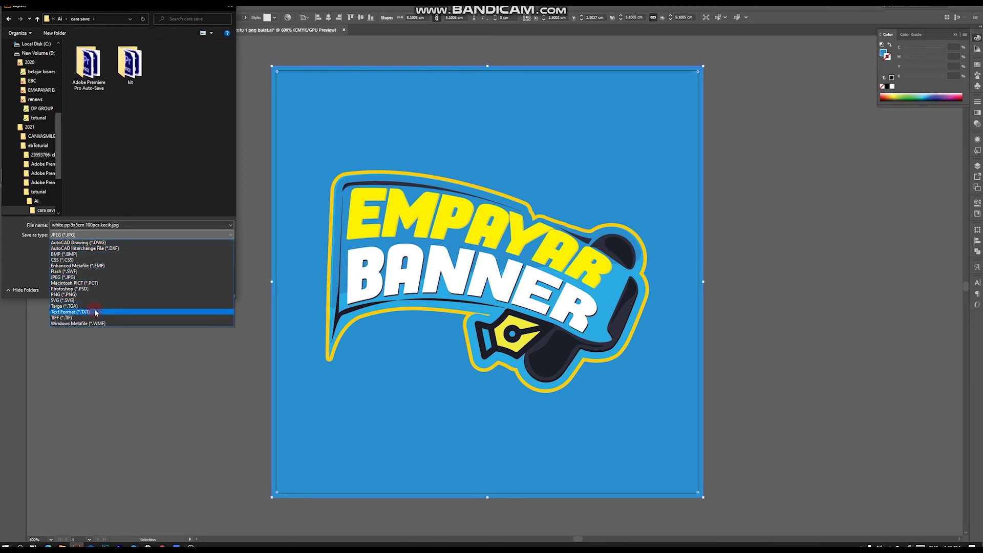
pyautogui.click(99, 277)
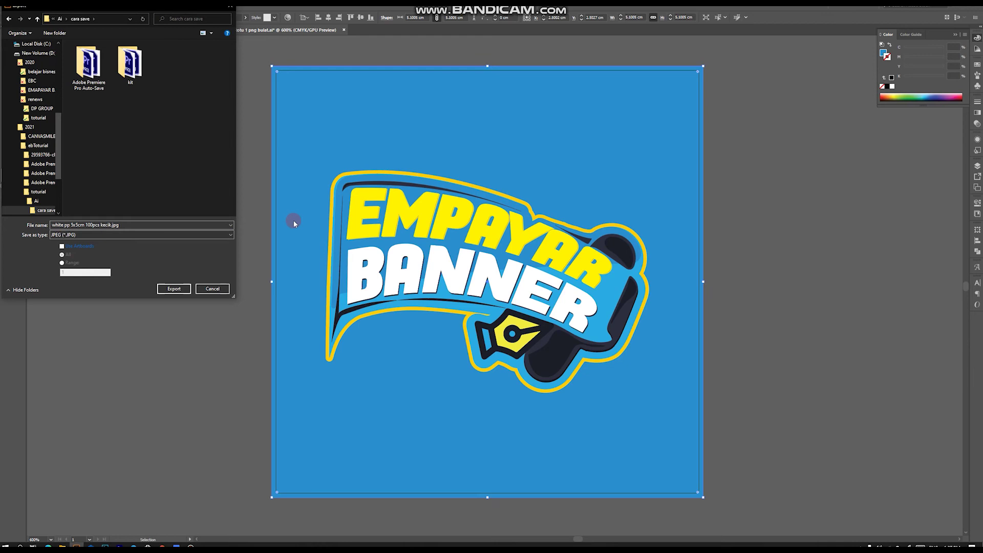
pyautogui.click(124, 235)
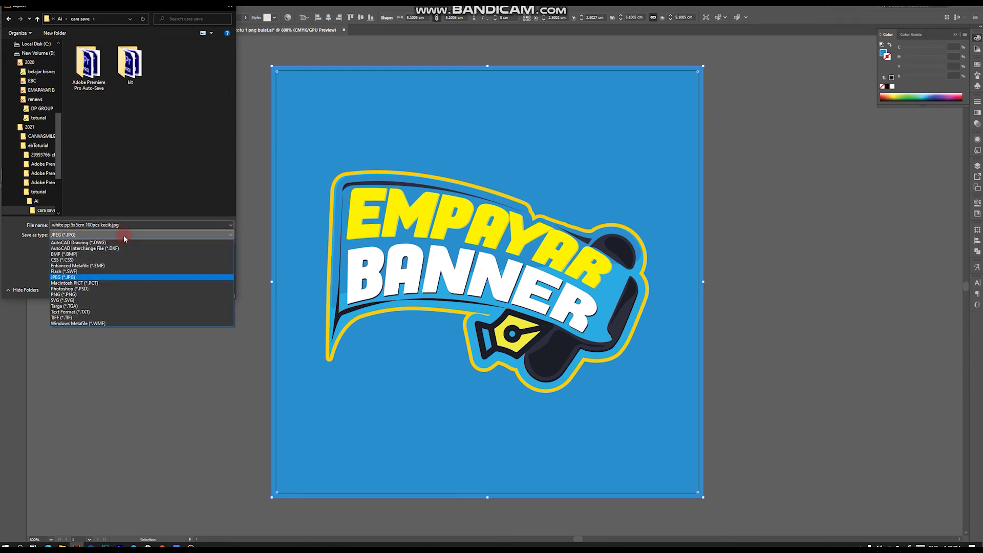
pyautogui.click(124, 235)
pyautogui.click(124, 235)
pyautogui.click(124, 235)
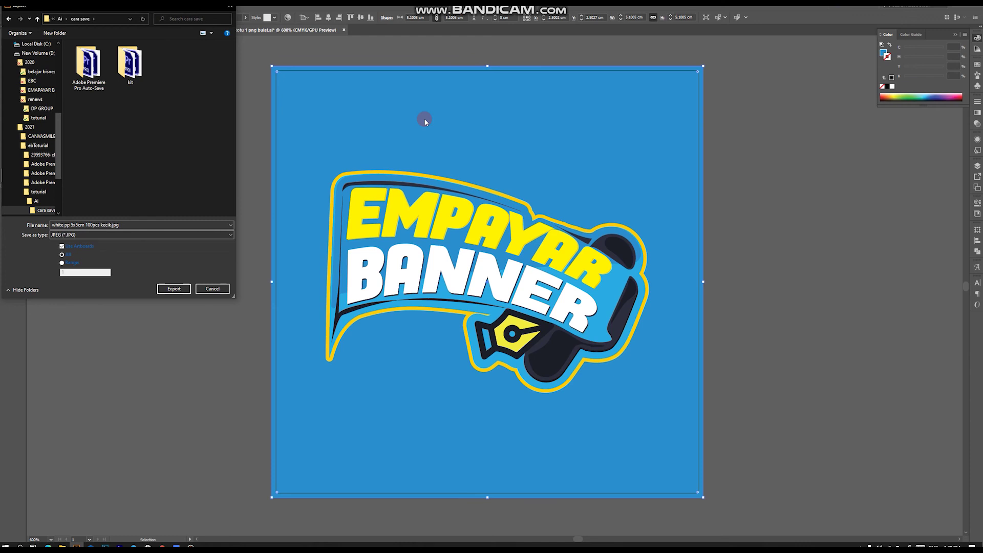
# Proceed to the JPEG options and keep the CMYK color model, quality 10 Maximum, and Baseline (Standard) compression.
pyautogui.click(173, 290)
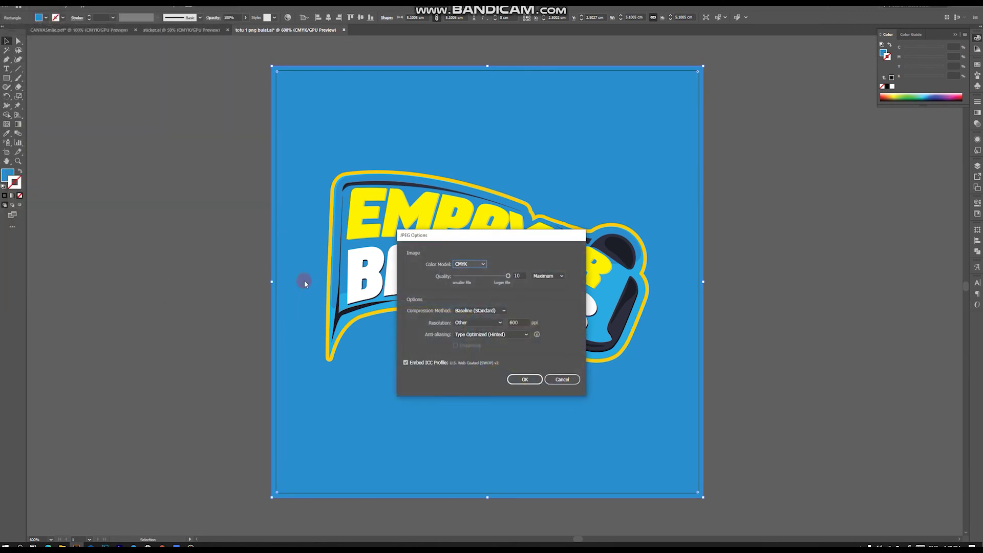
pyautogui.click(470, 264)
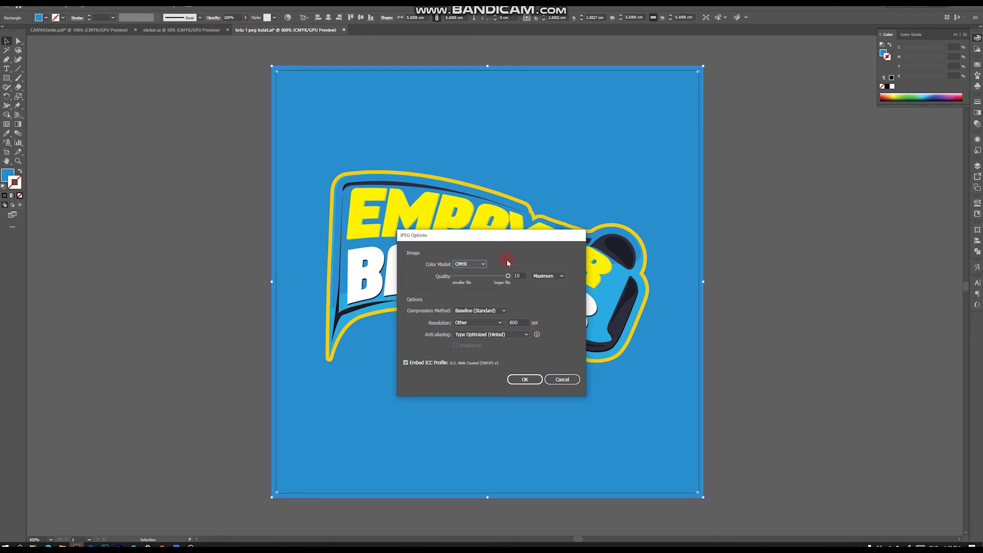
pyautogui.click(548, 276)
pyautogui.click(556, 310)
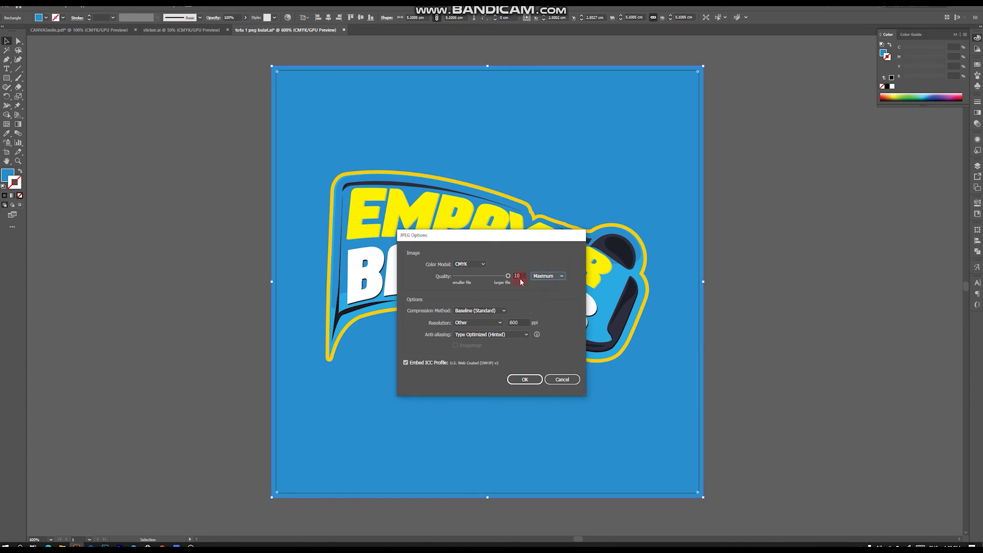
pyautogui.click(501, 311)
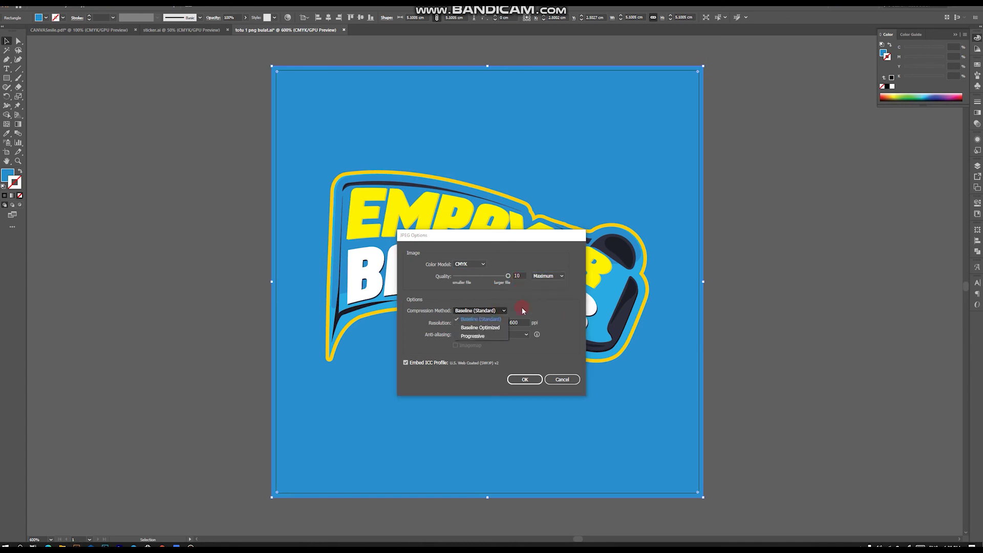
pyautogui.click(523, 309)
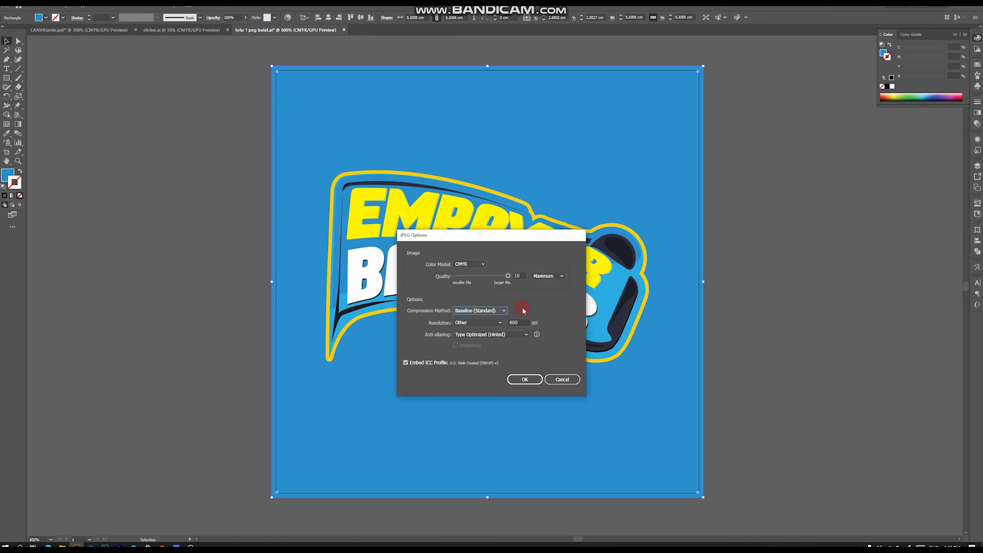
# Set a custom export resolution of 600 ppi and finish the JPEG export.
pyautogui.click(466, 324)
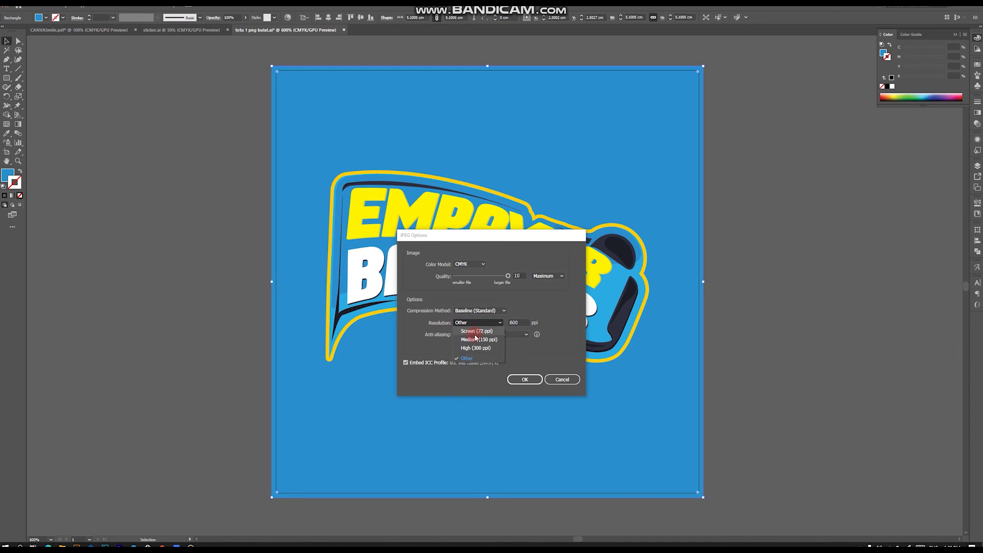
pyautogui.click(475, 331)
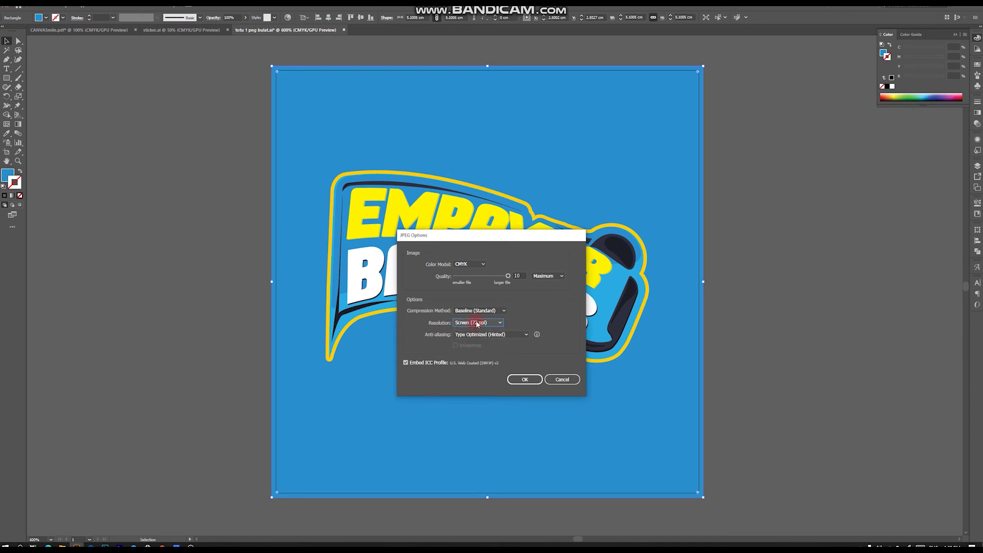
pyautogui.click(484, 323)
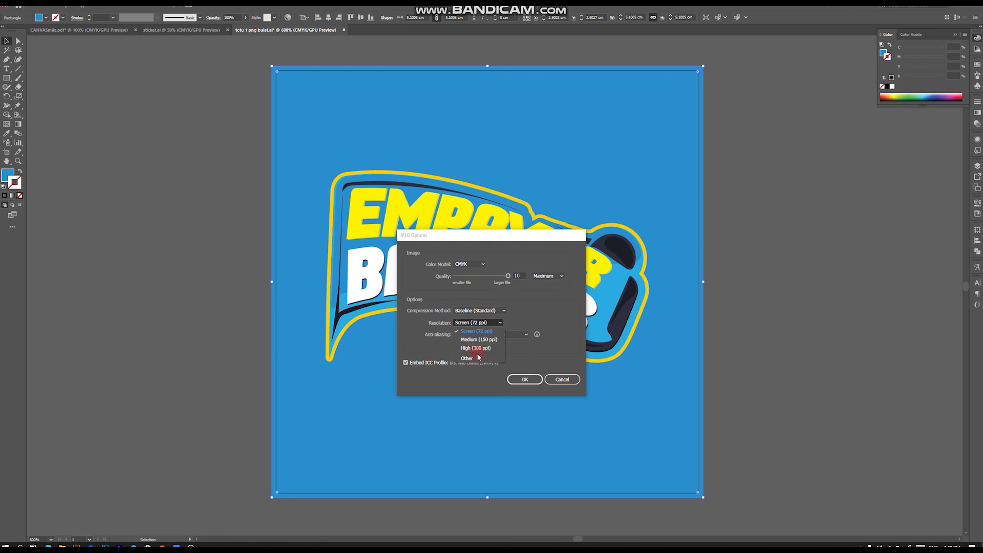
pyautogui.click(483, 358)
pyautogui.write('600')
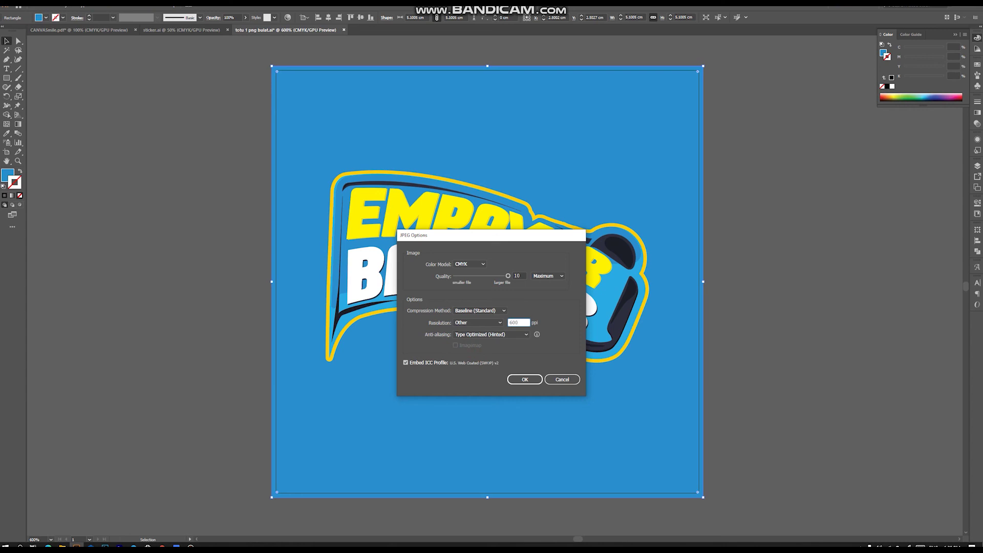
pyautogui.click(515, 379)
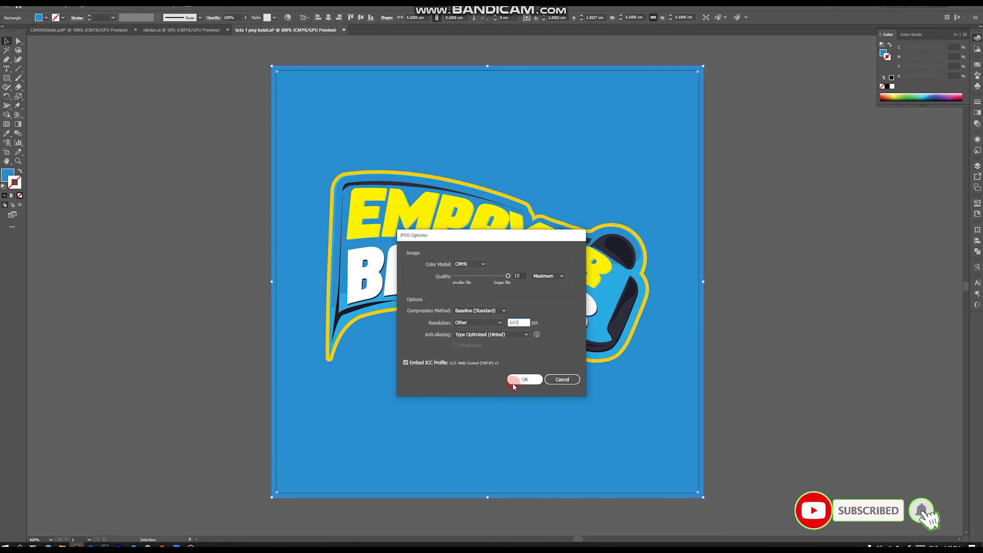
pyautogui.click(516, 380)
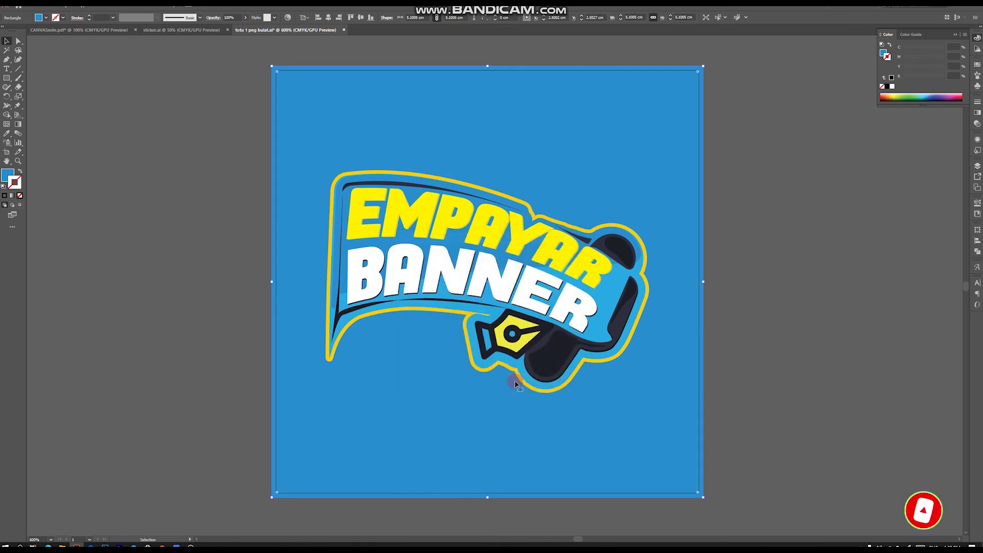
# Bring the exported JPEG from the "cara save" folder onto the canvas to the right of the artwork.
pyautogui.click(232, 300)
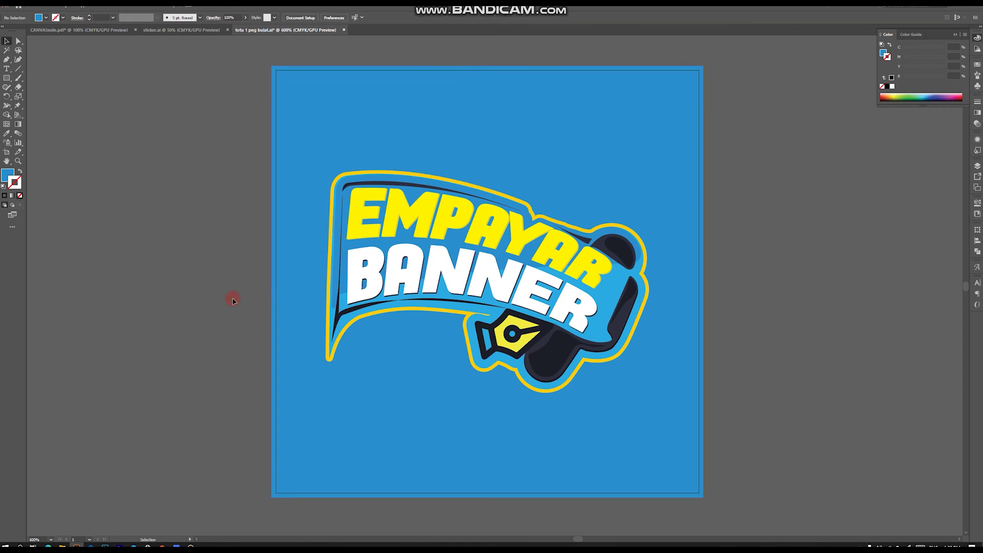
pyautogui.scroll(-2, 296, 300)
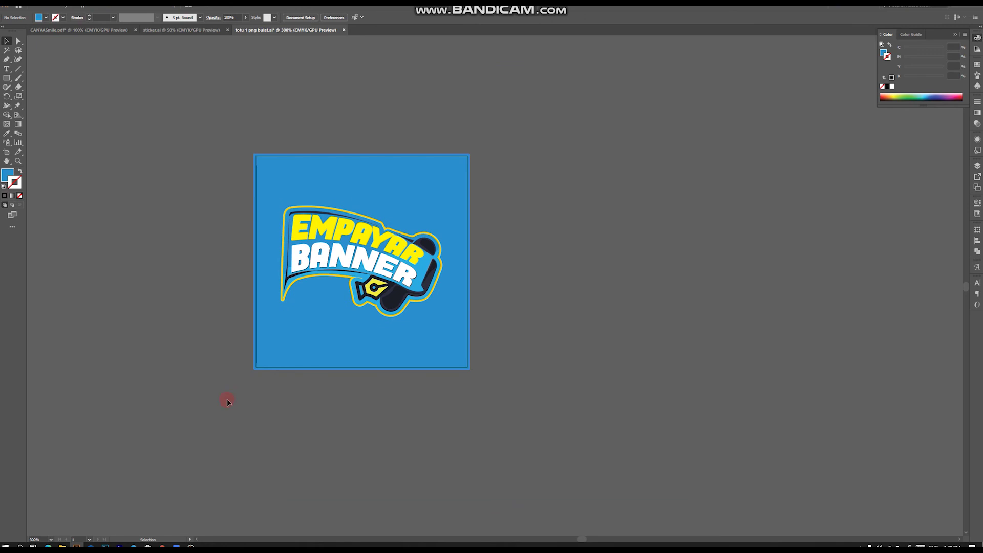
pyautogui.click(63, 545)
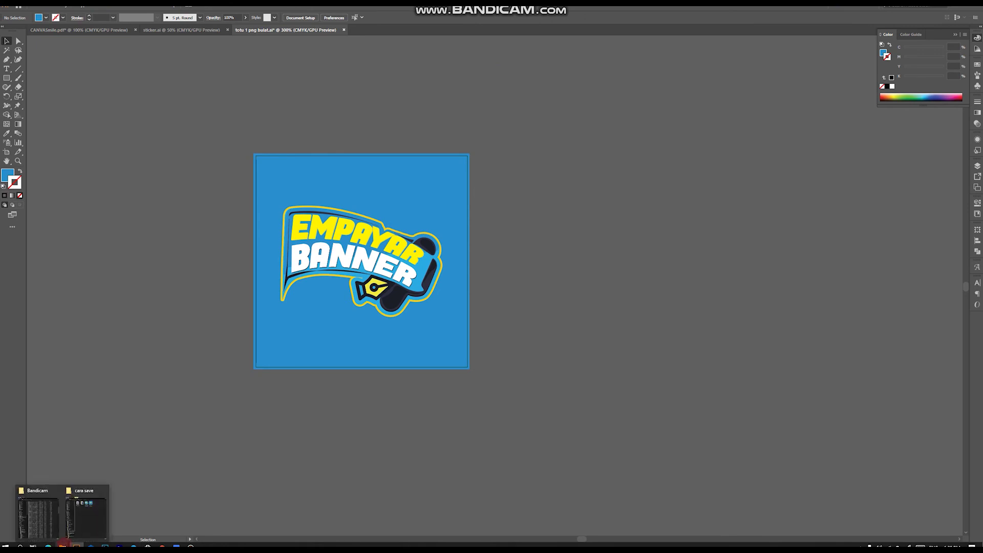
pyautogui.click(71, 533)
pyautogui.moveTo(418, 170); pyautogui.dragTo(708, 259)
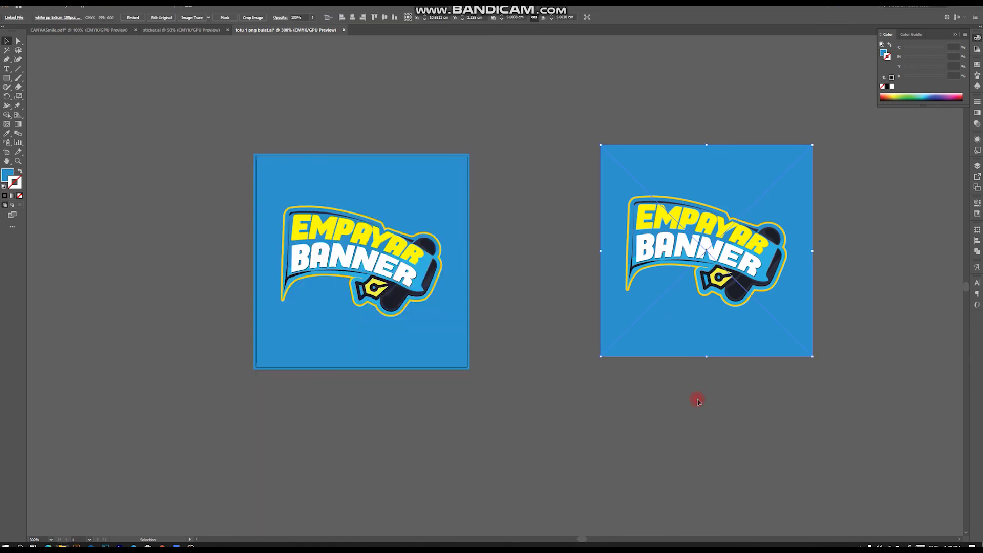
# Move the placed JPEG beside the artwork and align it horizontally and vertically to the artboard center.
pyautogui.scroll(2, 658, 278)
pyautogui.moveTo(633, 235); pyautogui.dragTo(384, 240)
pyautogui.scroll(-1, 378, 220)
pyautogui.moveTo(472, 273); pyautogui.dragTo(477, 284)
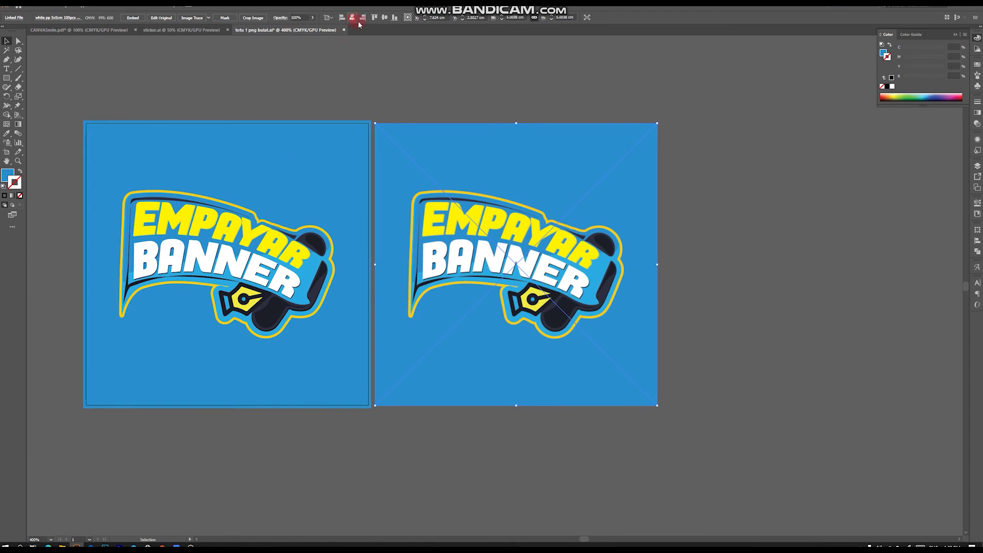
pyautogui.click(352, 17)
pyautogui.click(384, 17)
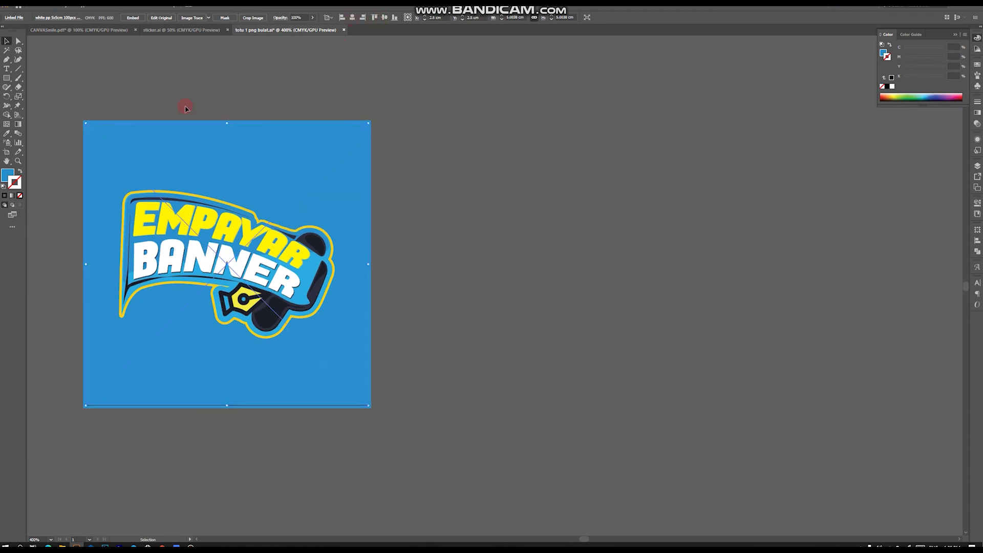
# Fill the blue background rectangle behind the placed JPEG with black to reveal the bleed margin.
pyautogui.click(150, 122)
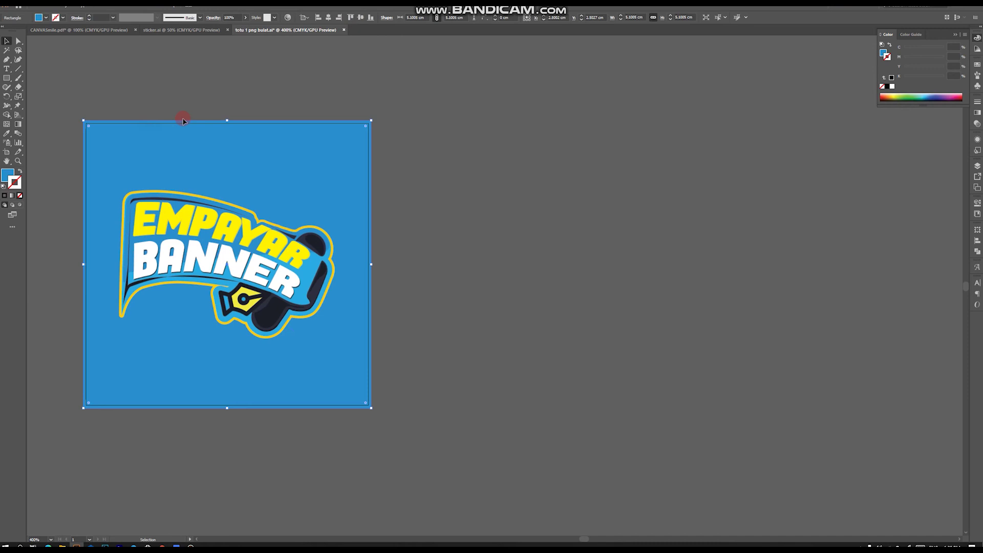
pyautogui.click(45, 17)
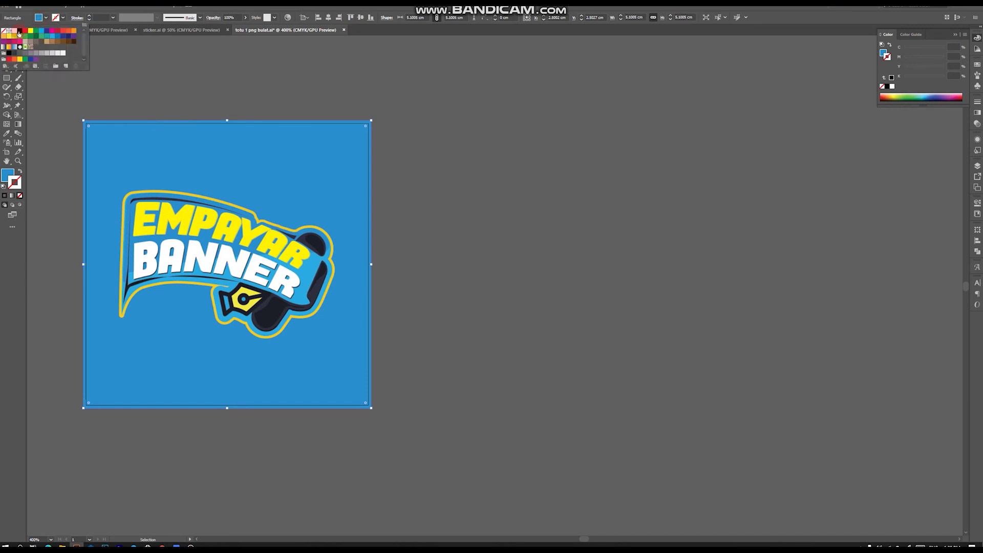
pyautogui.click(19, 30)
pyautogui.click(243, 89)
pyautogui.click(466, 138)
pyautogui.scroll(3, 378, 290)
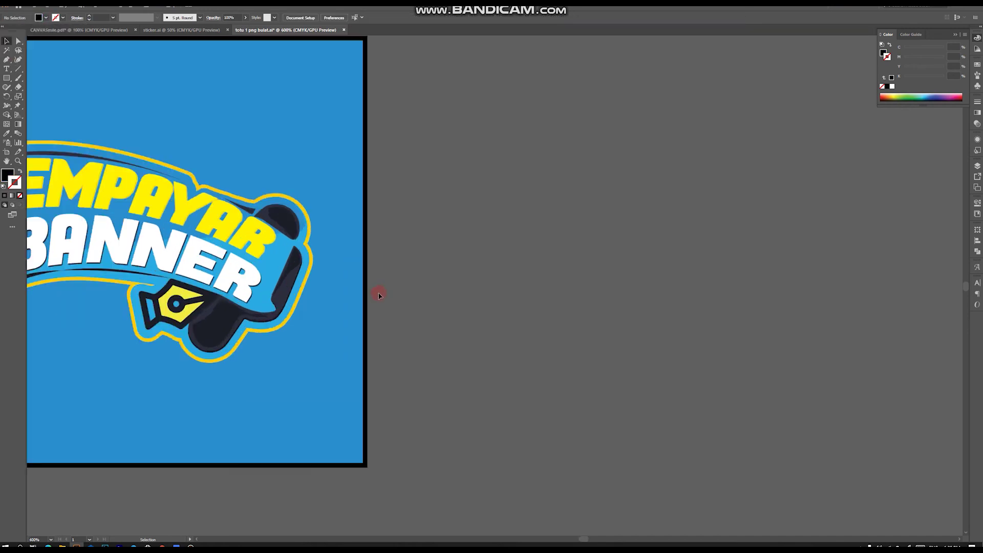
pyautogui.scroll(-1, 407, 316)
pyautogui.scroll(-2, 416, 317)
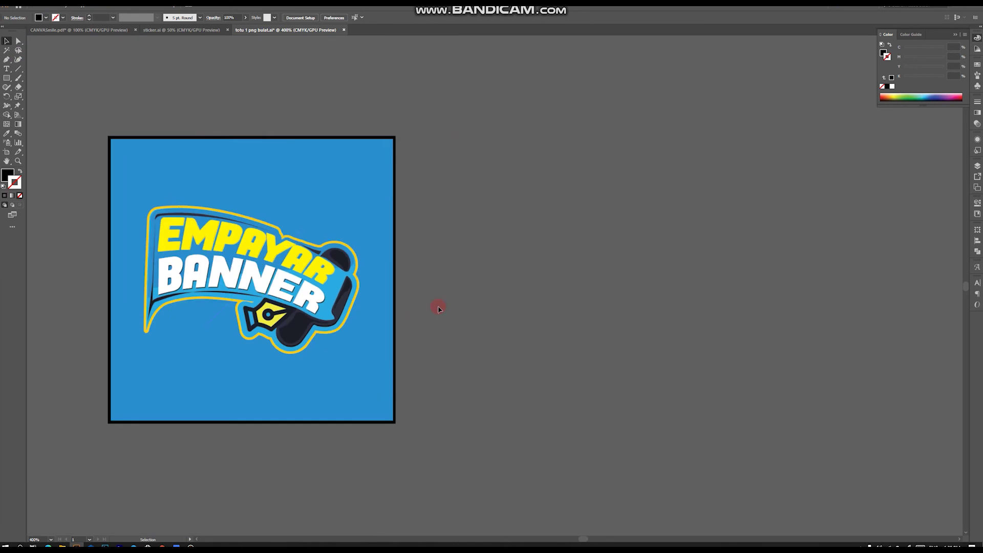
# Fill the background rectangle behind the placed JPEG with white.
pyautogui.click(46, 18)
pyautogui.click(15, 32)
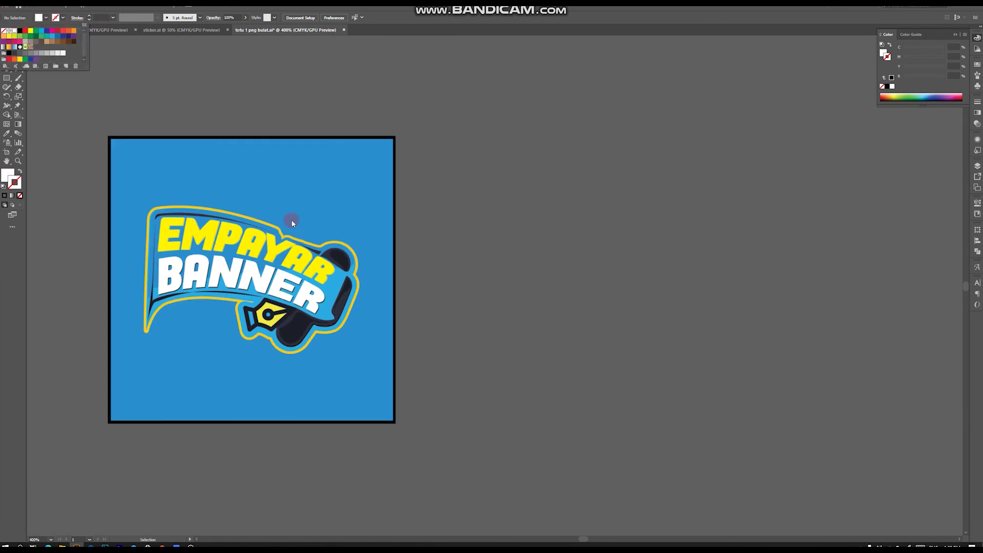
pyautogui.click(279, 138)
pyautogui.click(279, 138)
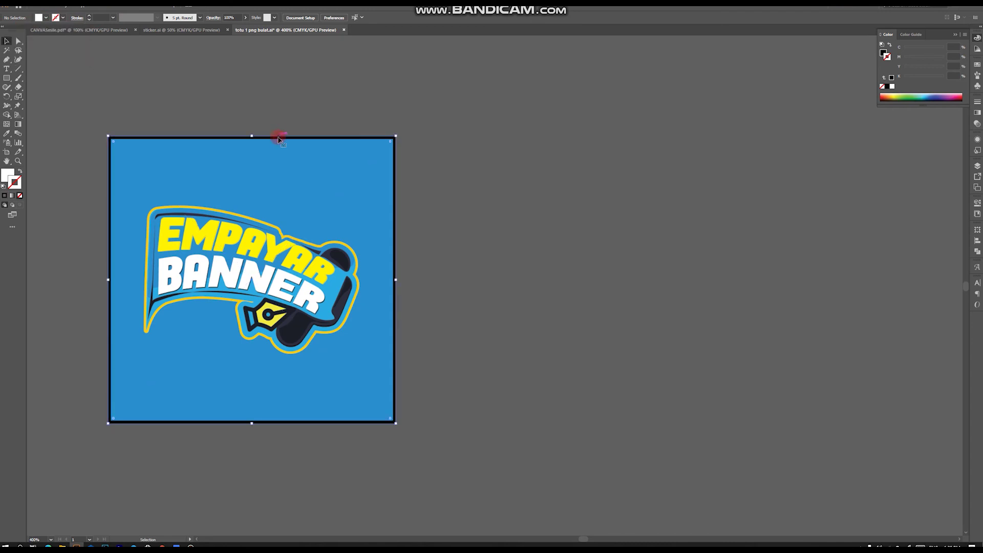
pyautogui.click(45, 18)
pyautogui.click(14, 31)
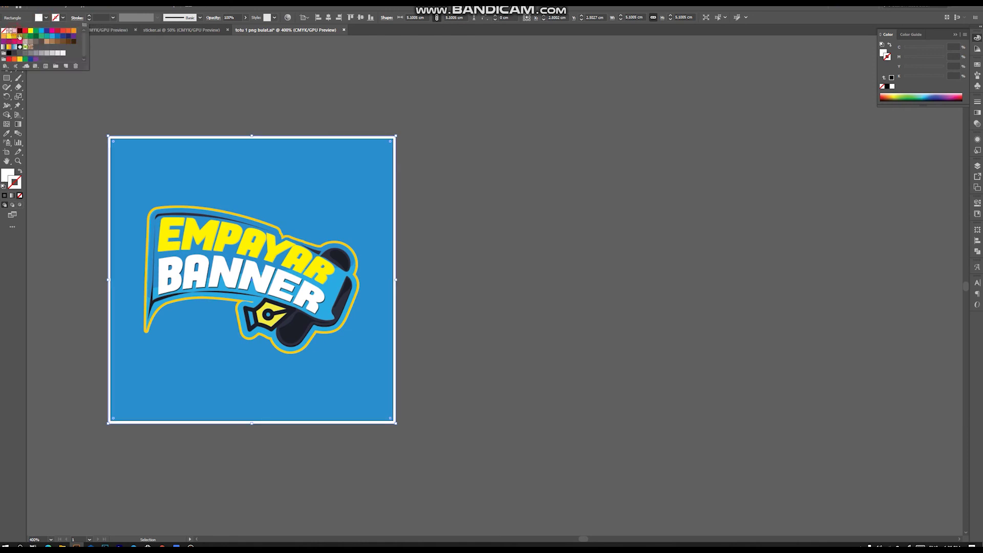
pyautogui.click(245, 95)
# Examine the white bleed margin around the corners and edges of the centered JPEG.
pyautogui.scroll(10, 423, 134)
pyautogui.click(483, 137)
pyautogui.scroll(-4, 426, 226)
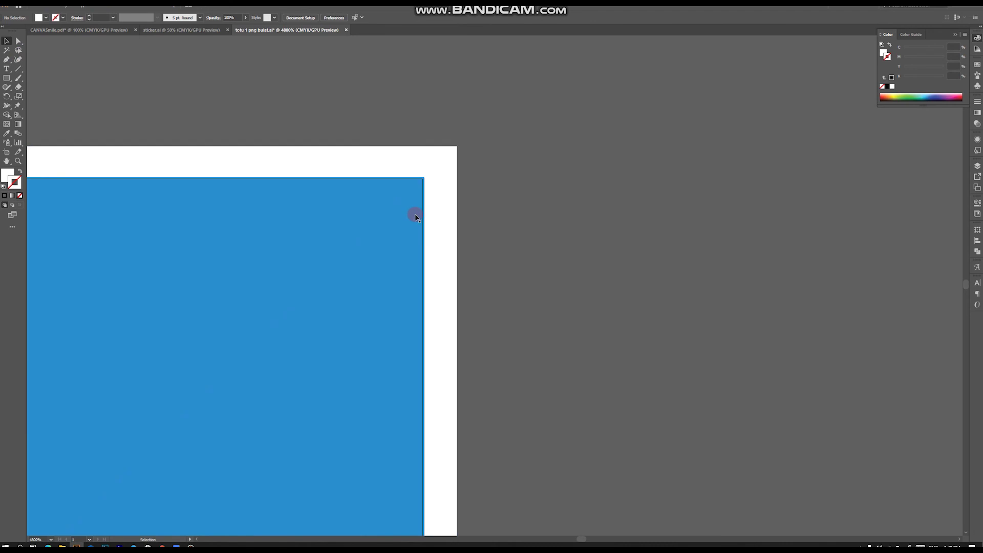
pyautogui.scroll(-3, 533, 189)
pyautogui.hscroll(-5, 544, 235)
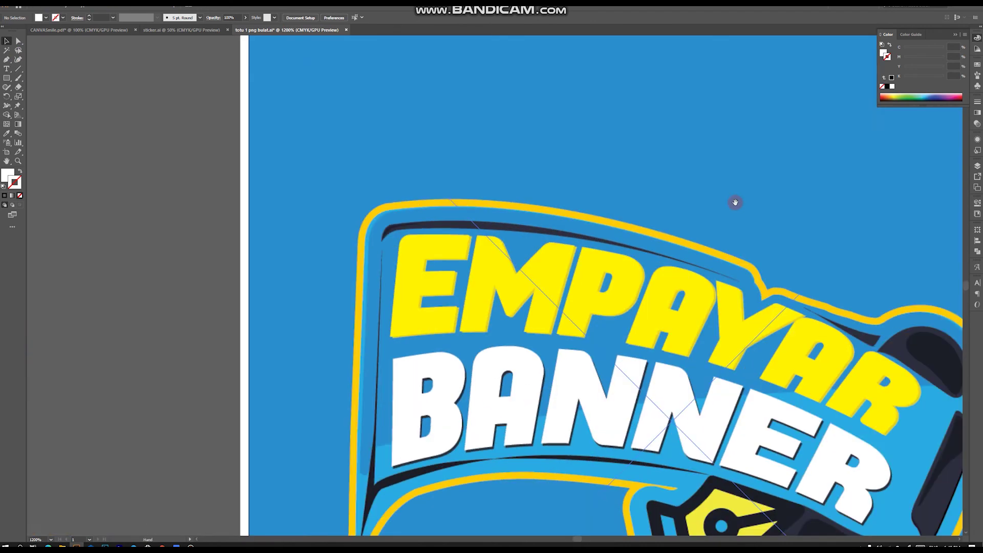
pyautogui.scroll(2, 301, 259)
pyautogui.scroll(-5, 301, 260)
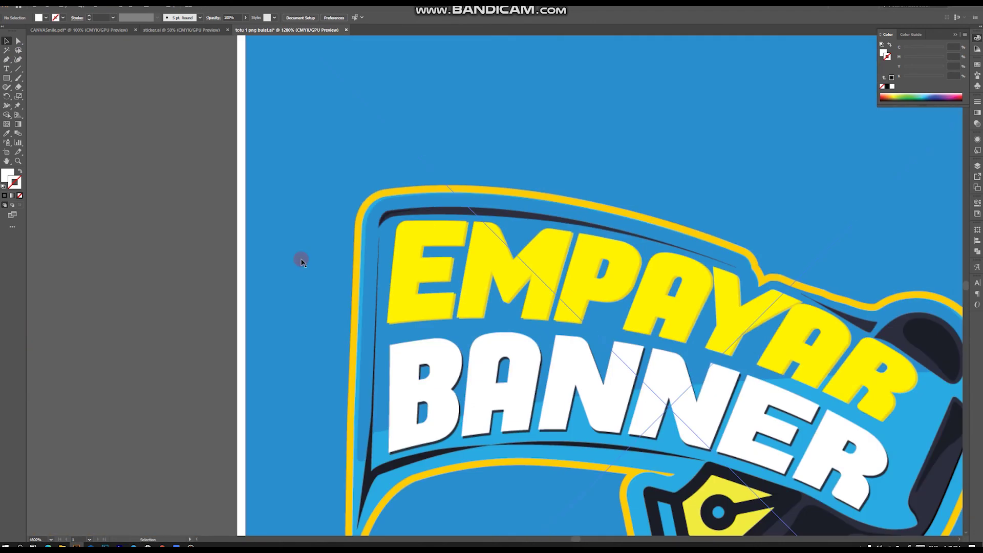
pyautogui.hscroll(3, 499, 301)
# Move the placed JPEG off the artboard to the right of the artwork and check its size.
pyautogui.moveTo(209, 301); pyautogui.dragTo(523, 302)
pyautogui.hscroll(3, 665, 276)
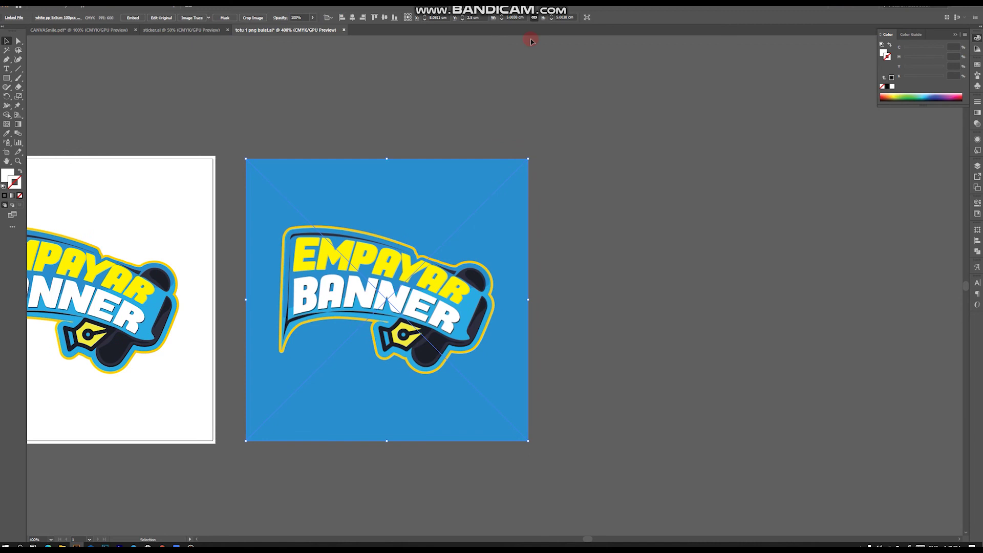
pyautogui.click(562, 23)
# Place a copy of the JPEG flush against its right edge and delete that copy.
pyautogui.moveTo(394, 328); pyautogui.dragTo(641, 321)
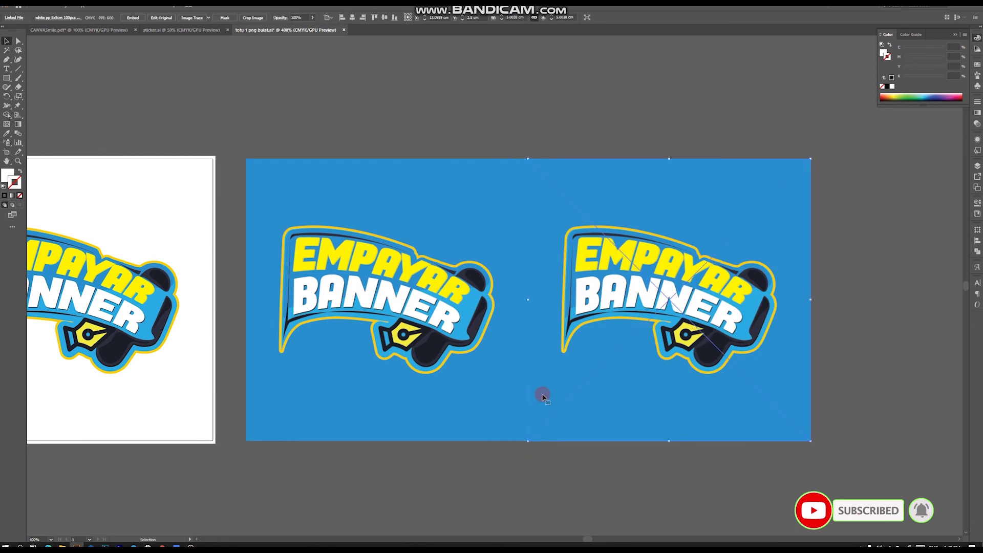
pyautogui.scroll(-2, 543, 396)
pyautogui.press('Delete')
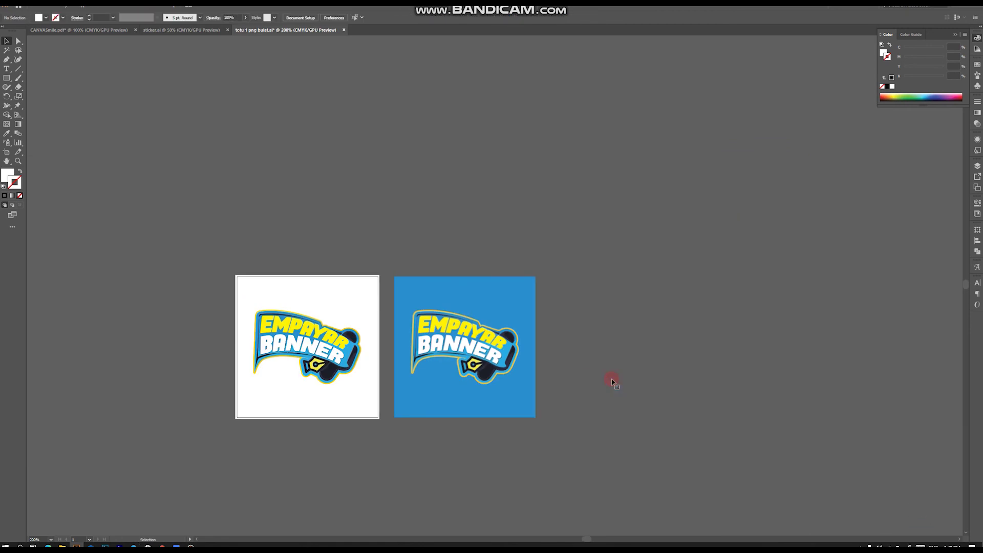